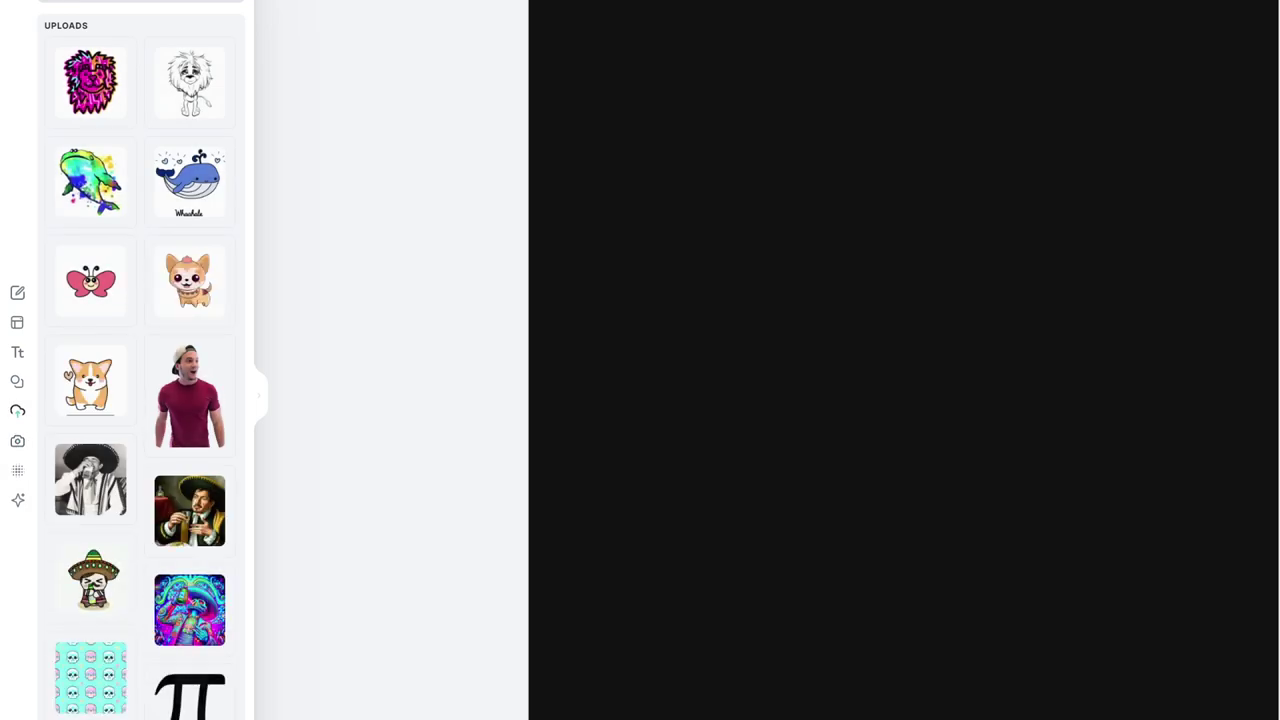
Open the AI image generator and enter the prompt 'a cute kawaii style grapefruit family'
click(18, 503)
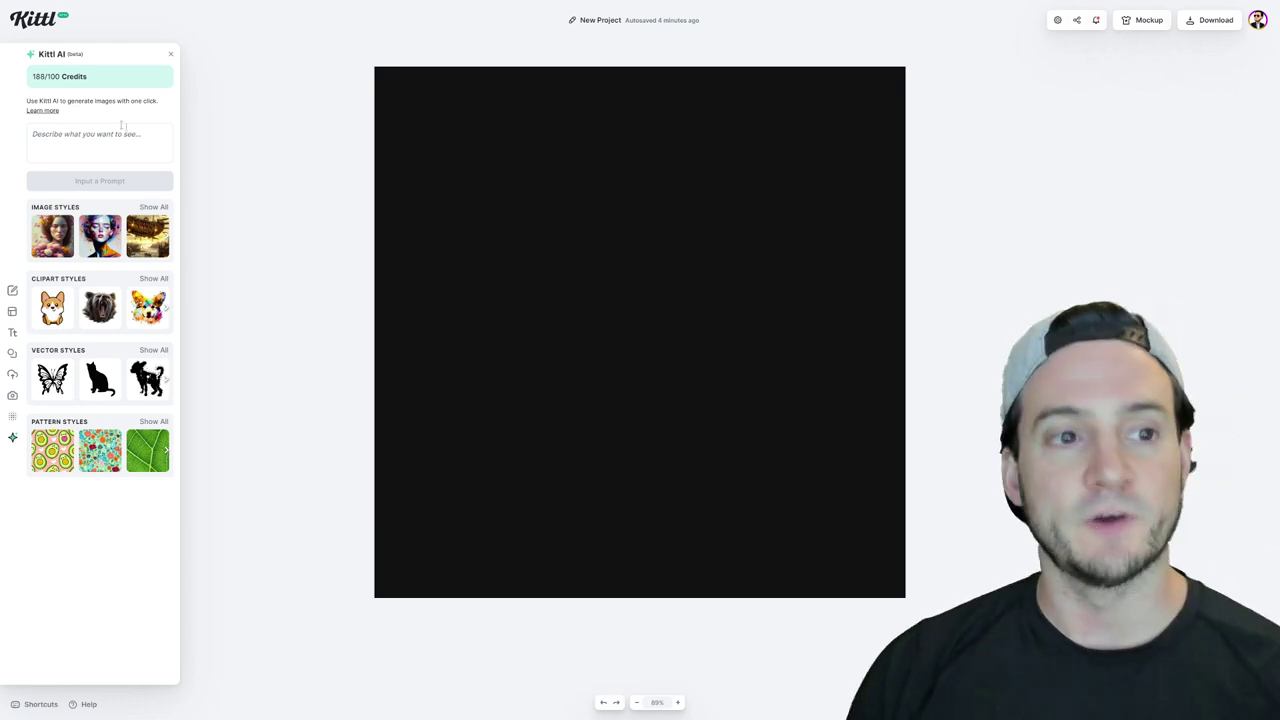
click(122, 126)
text(a cu)
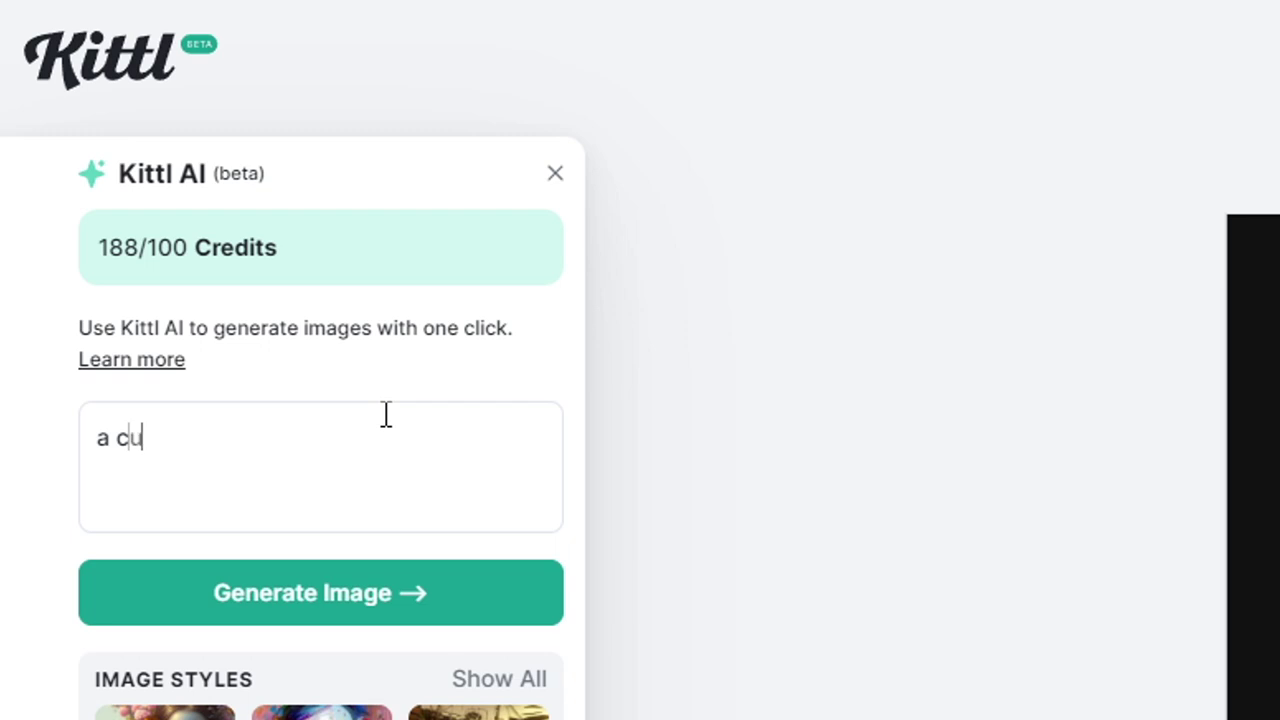
text(te kawaii )
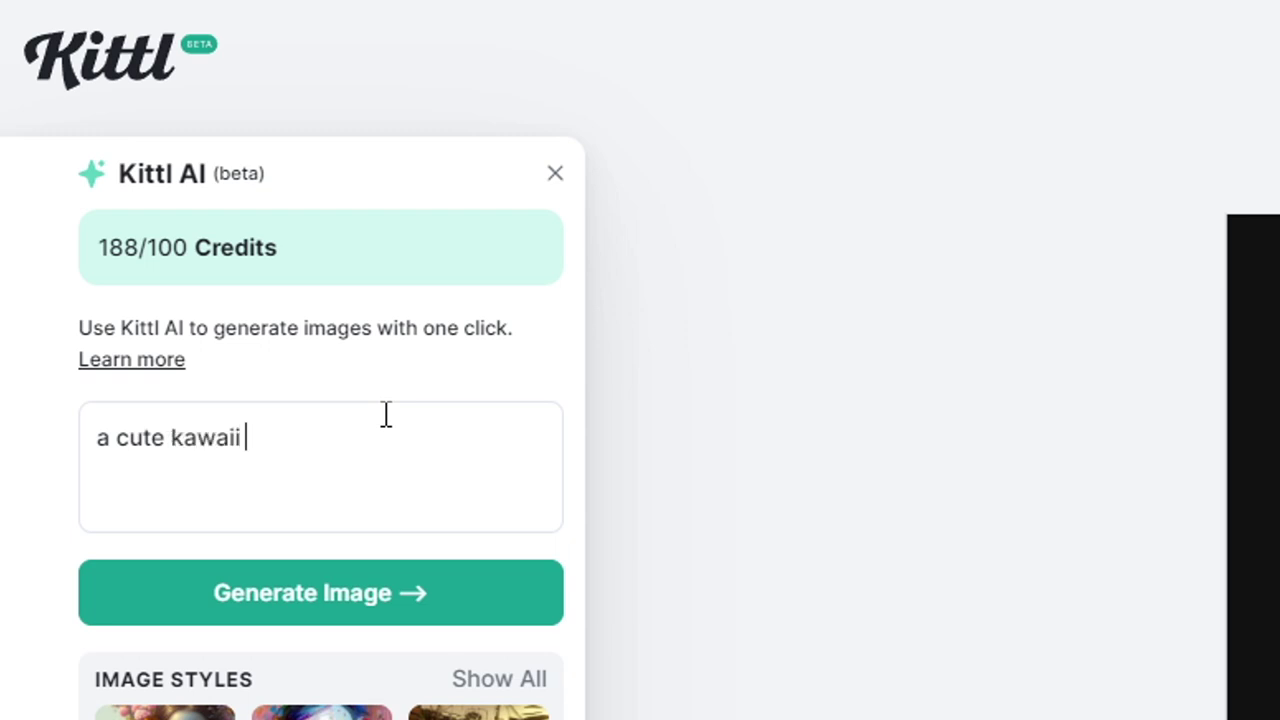
text(style grapefr)
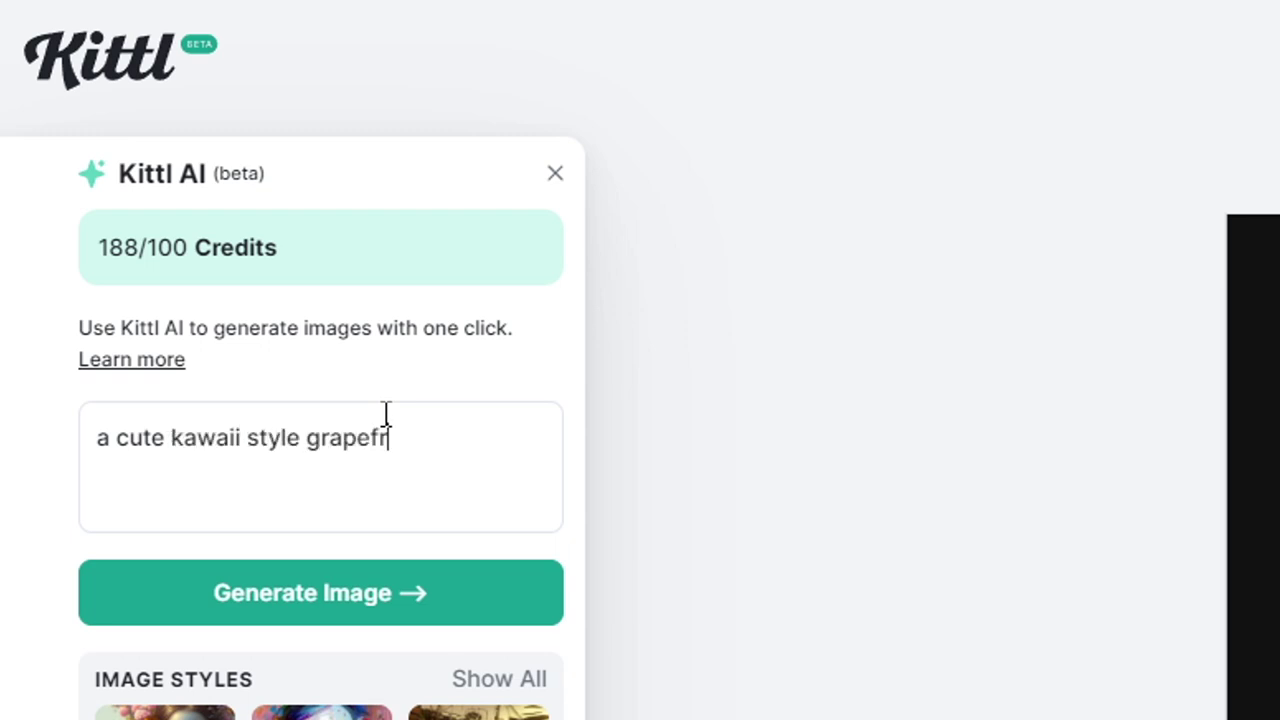
text(uit family)
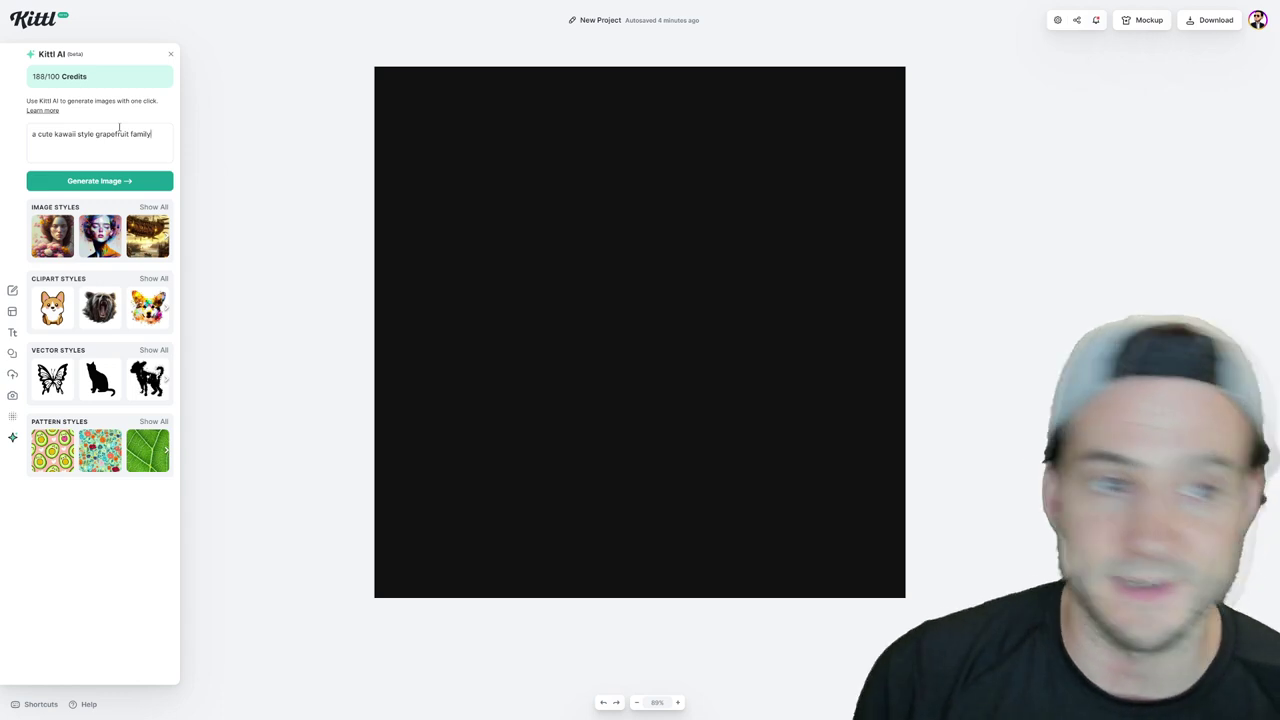
Choose the Painting image style from the full gallery and generate the image
click(160, 208)
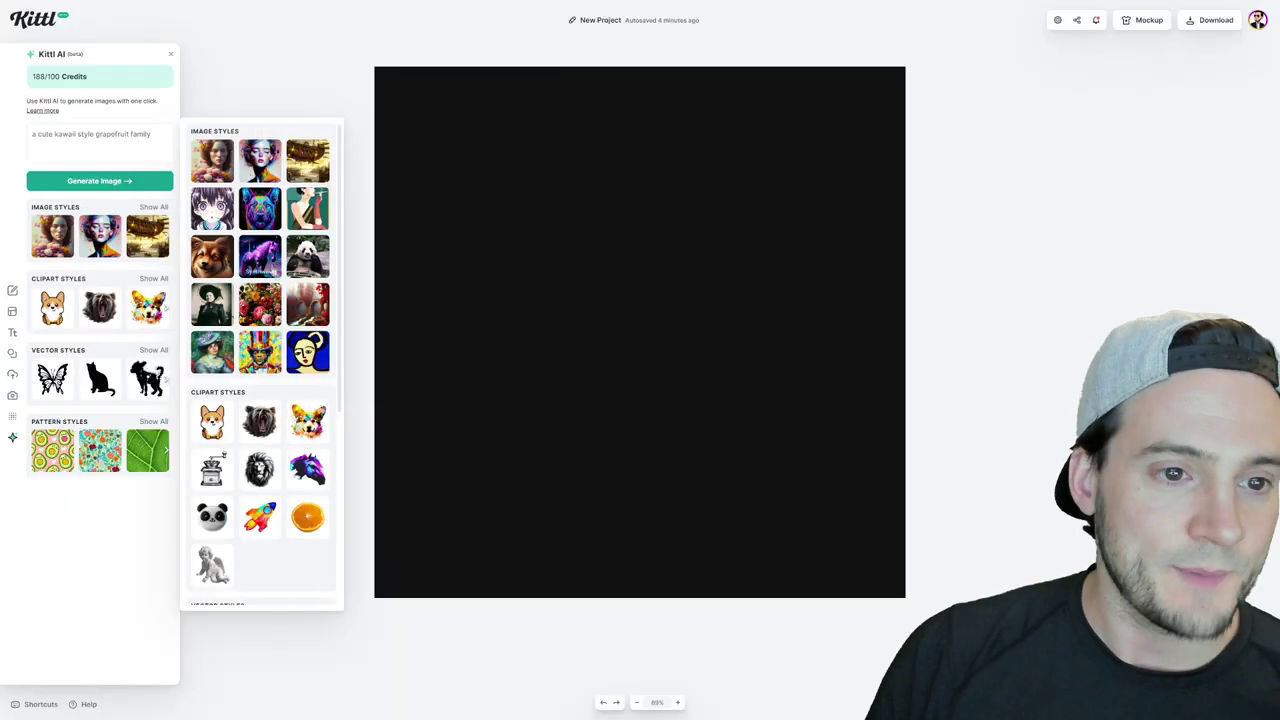
click(393, 320)
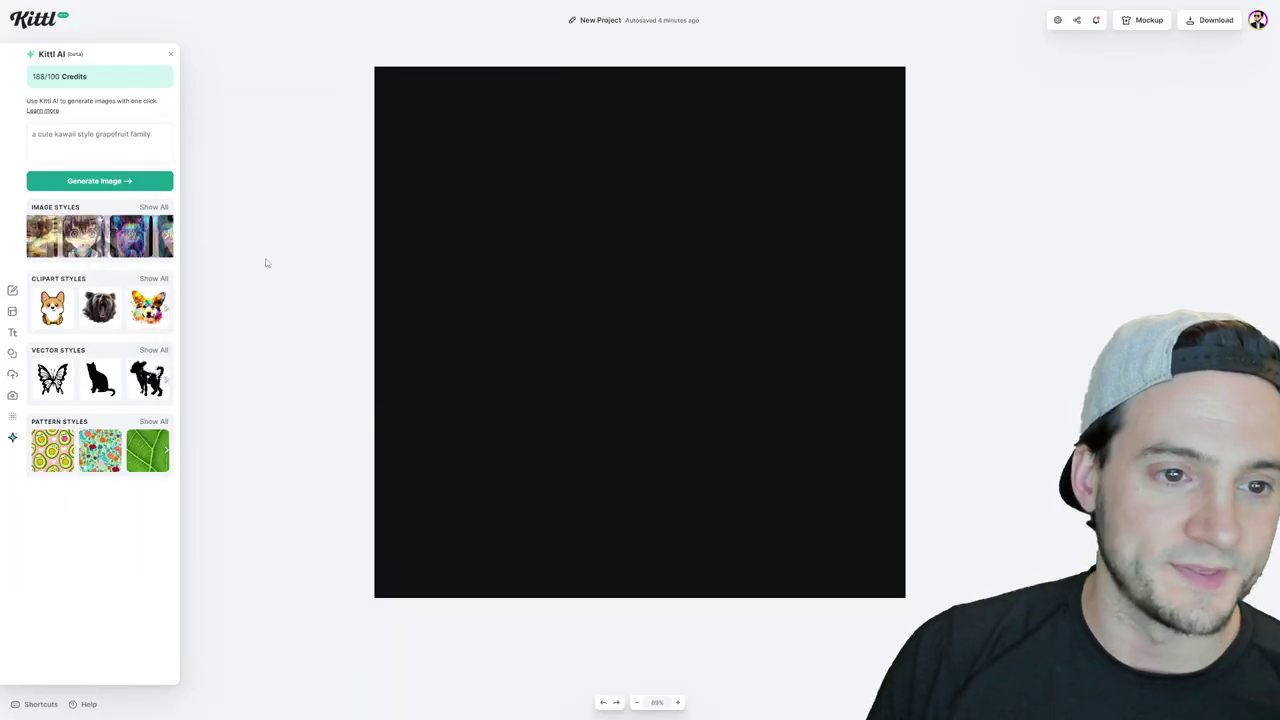
click(147, 208)
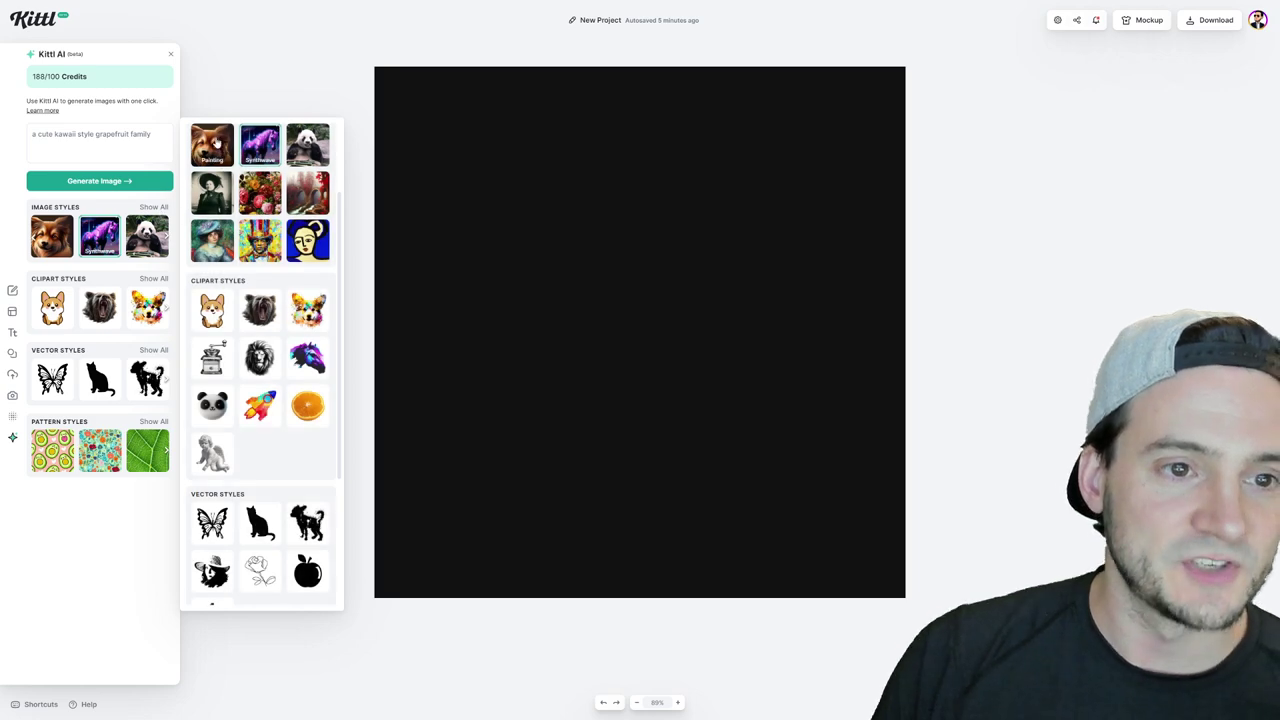
click(212, 143)
click(101, 186)
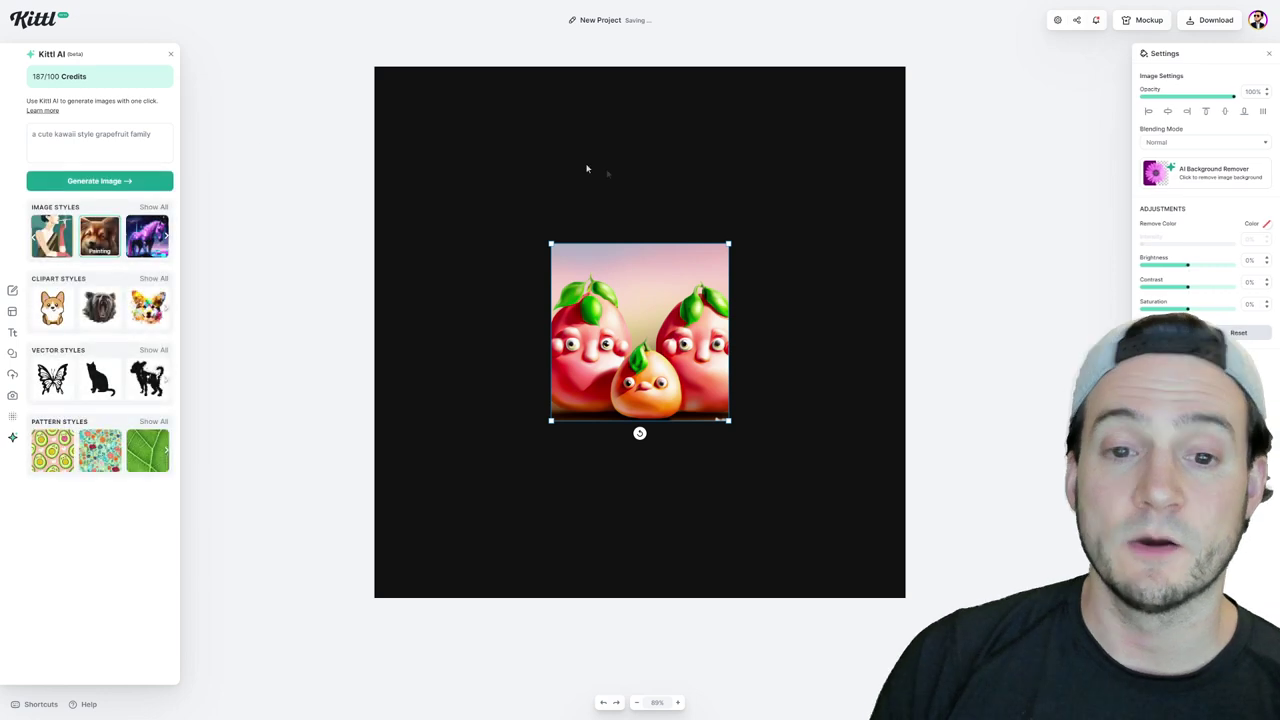
Enlarge the painted grapefruit family image on the canvas, then delete it
drag(727, 243, 790, 167)
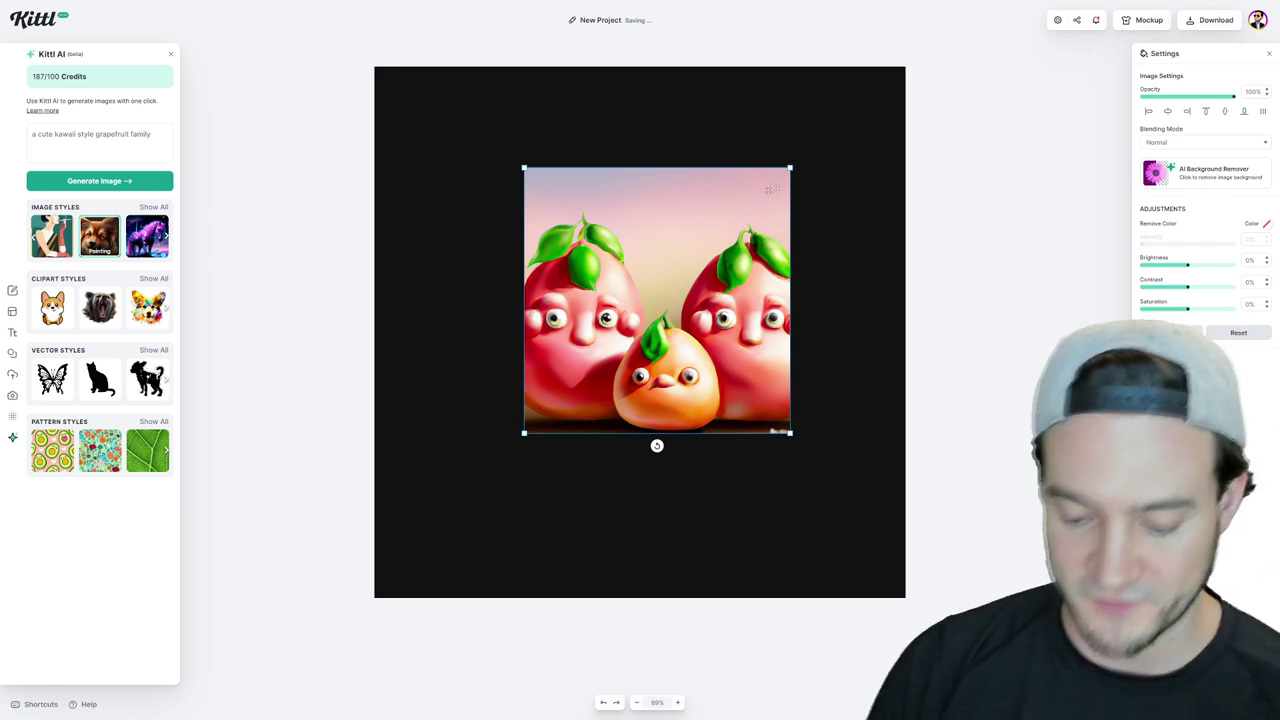
key(Delete)
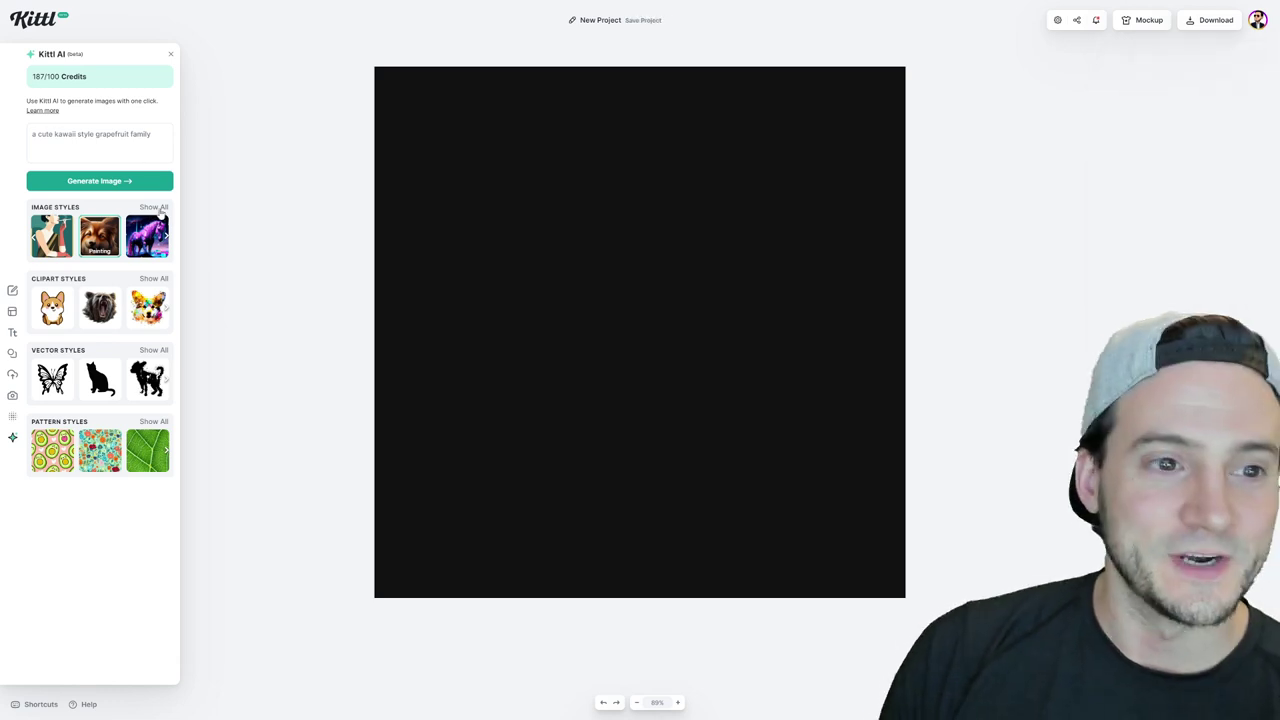
Generate the grapefruit family in Art Deco style, then select and delete the result
click(154, 207)
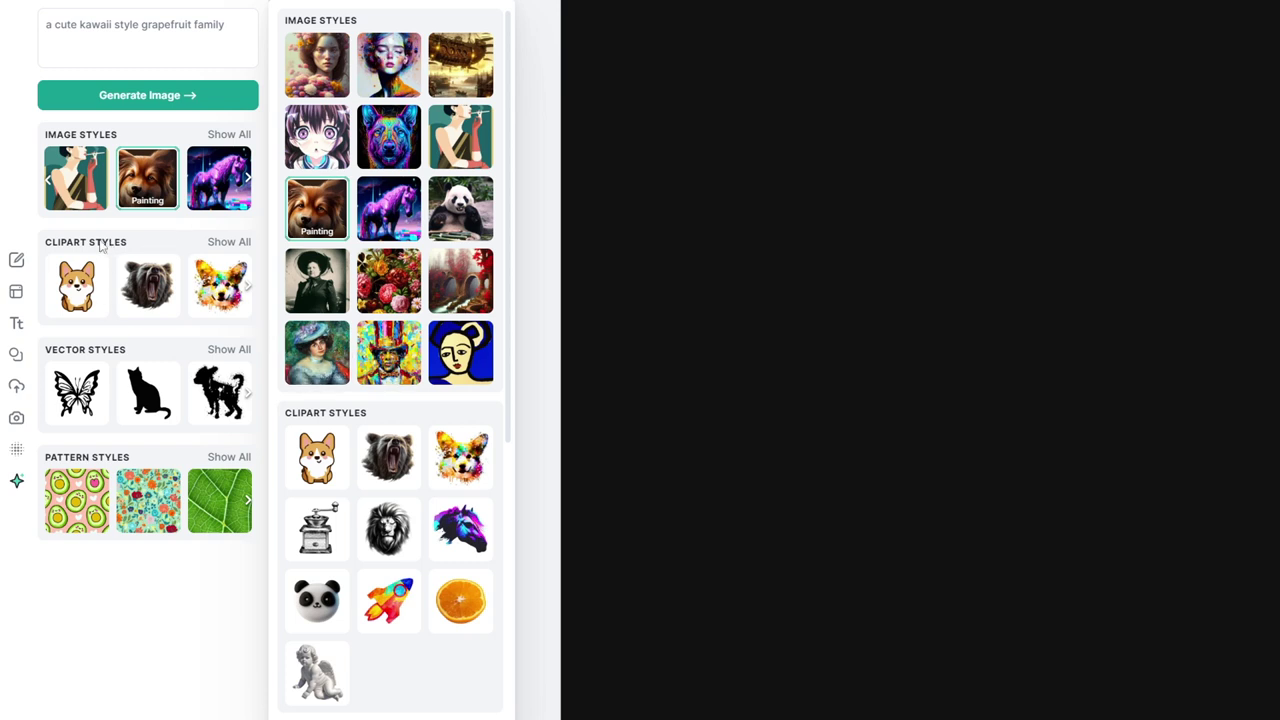
click(460, 130)
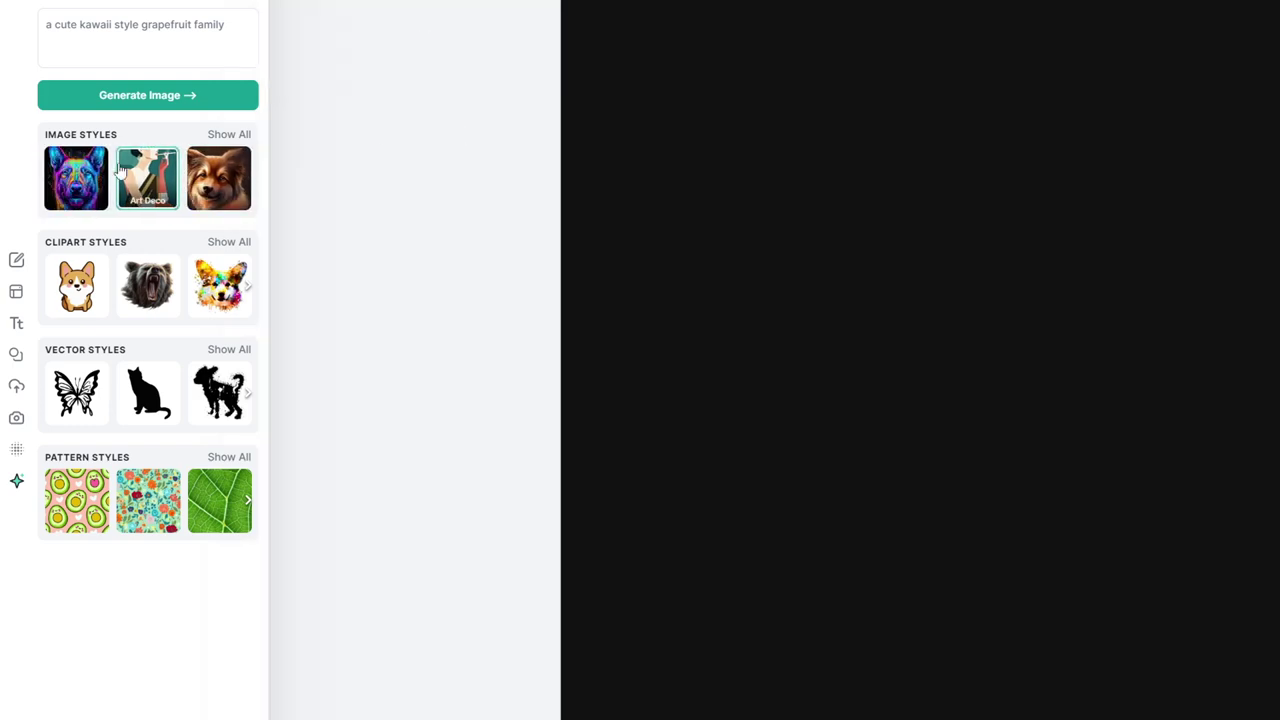
click(117, 182)
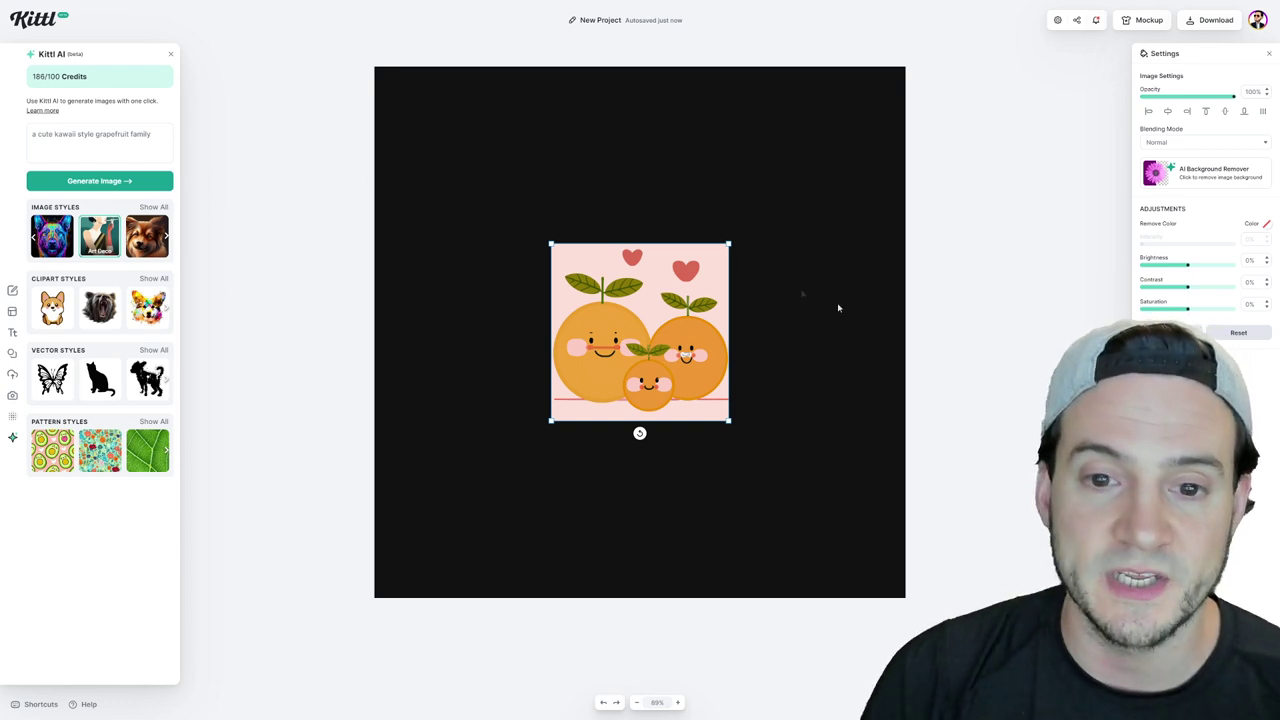
click(966, 317)
click(640, 300)
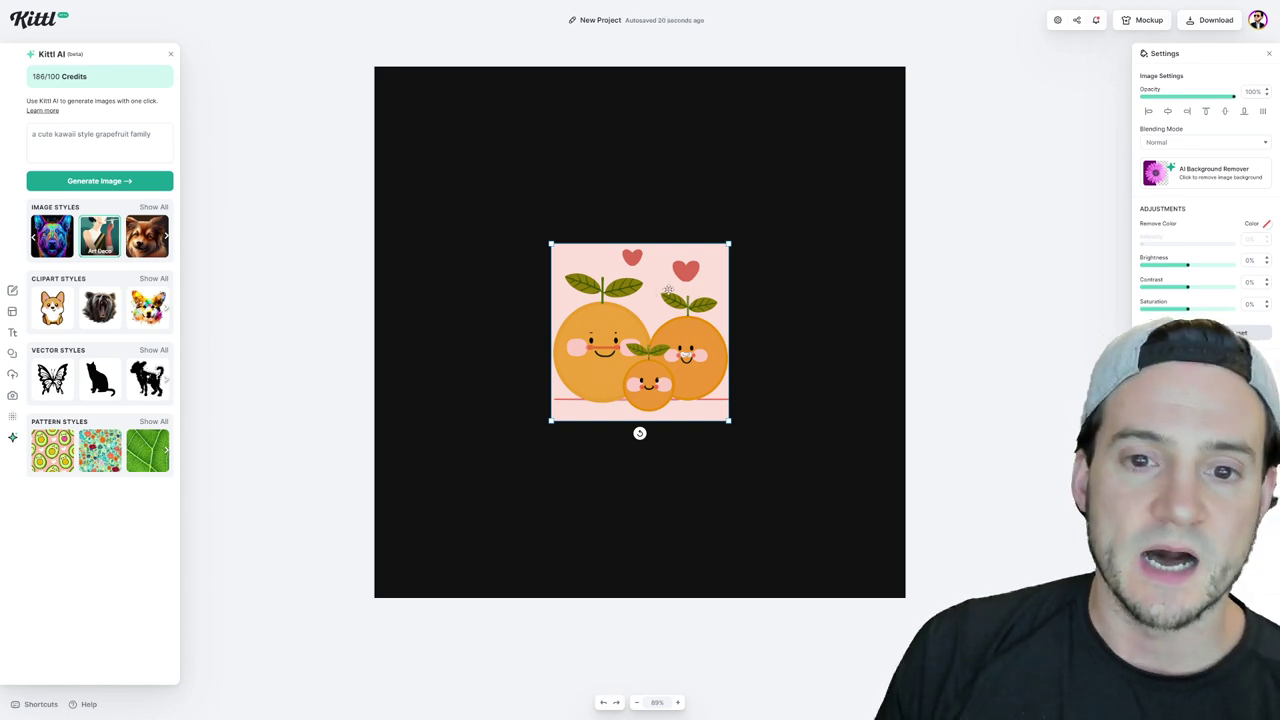
key(Delete)
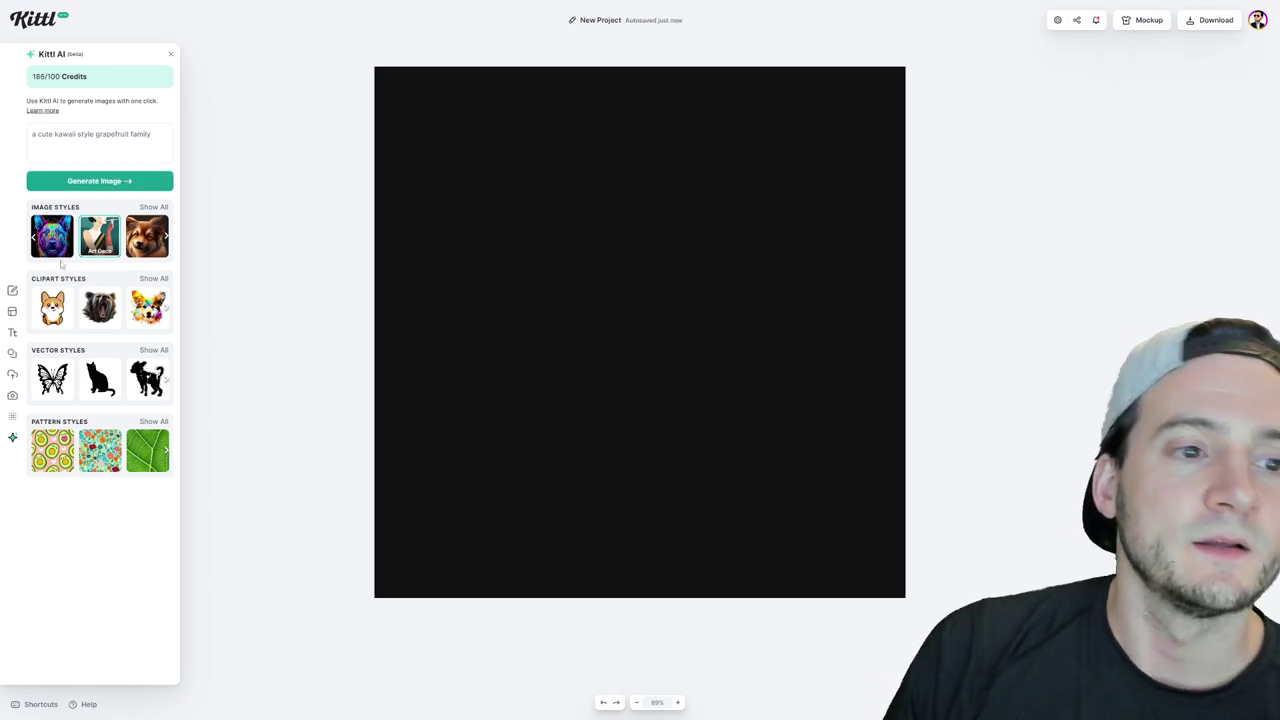
Generate 'a pack of rabbid wolves running through mountainous hills' and enlarge it on the canvas
drag(152, 134, 33, 134)
text(a )
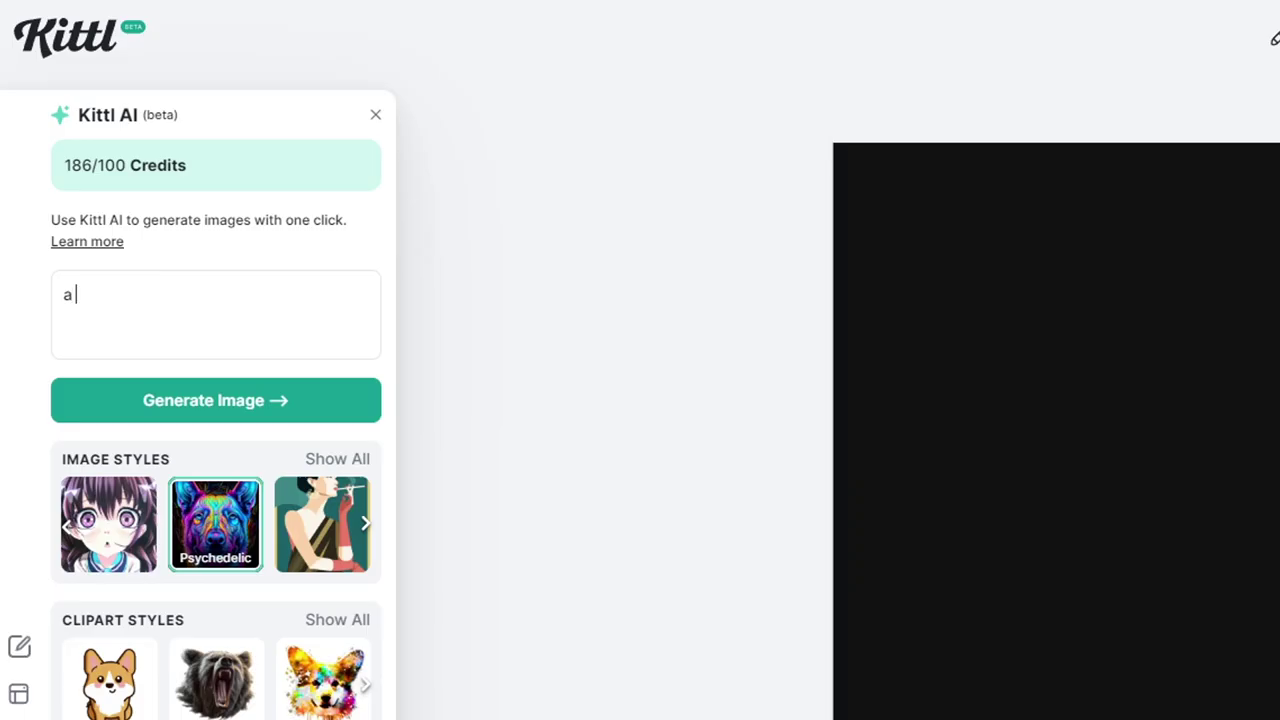
text(pack of rabbid wolves)
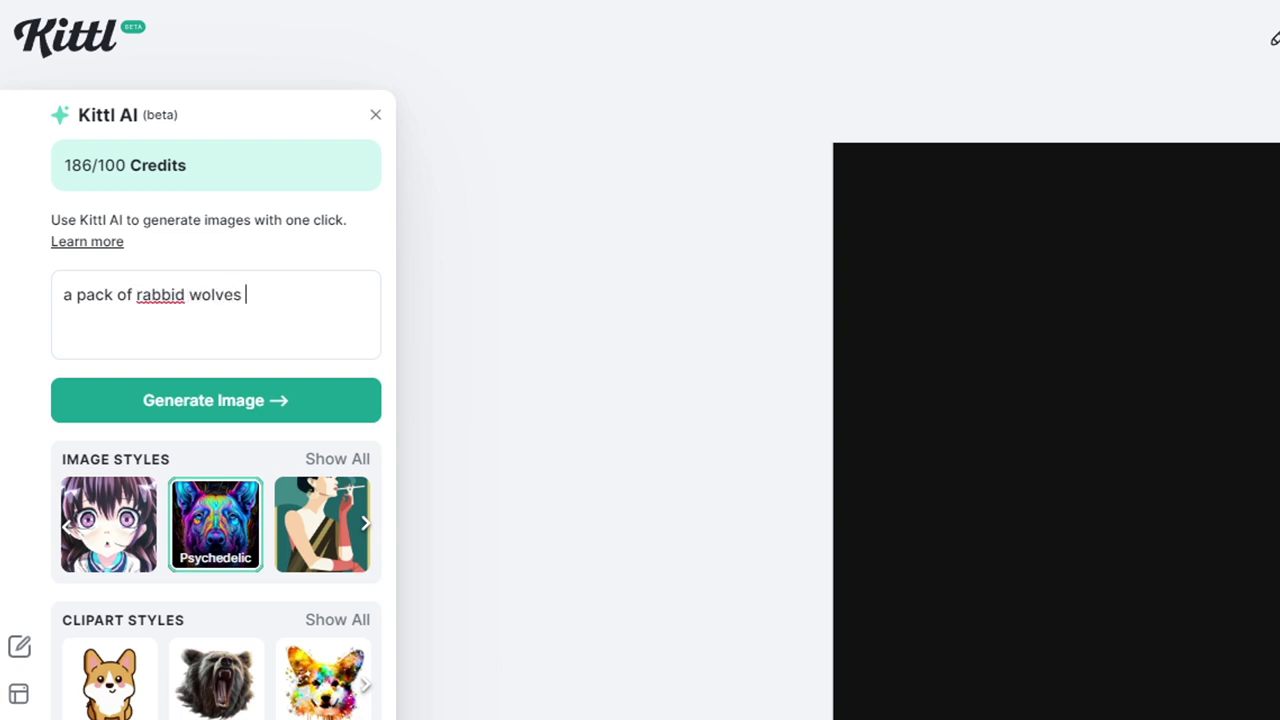
text( running through)
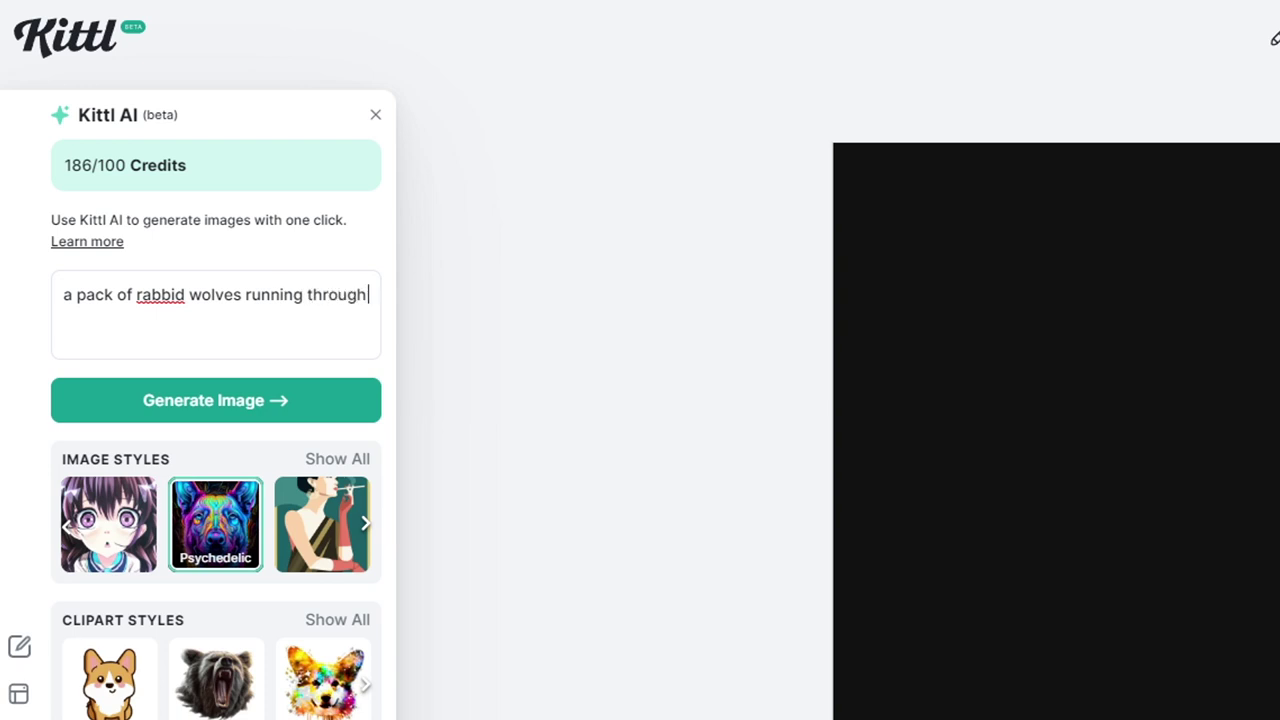
text( mountainous hi)
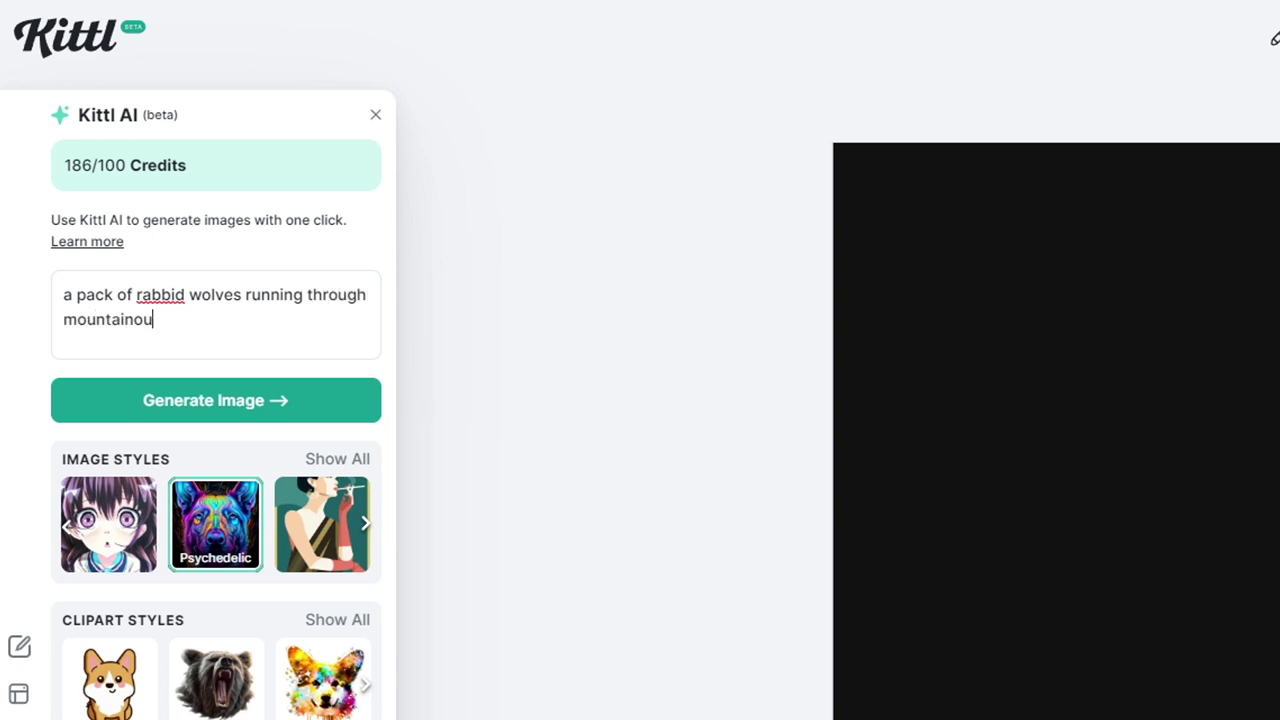
text(lls)
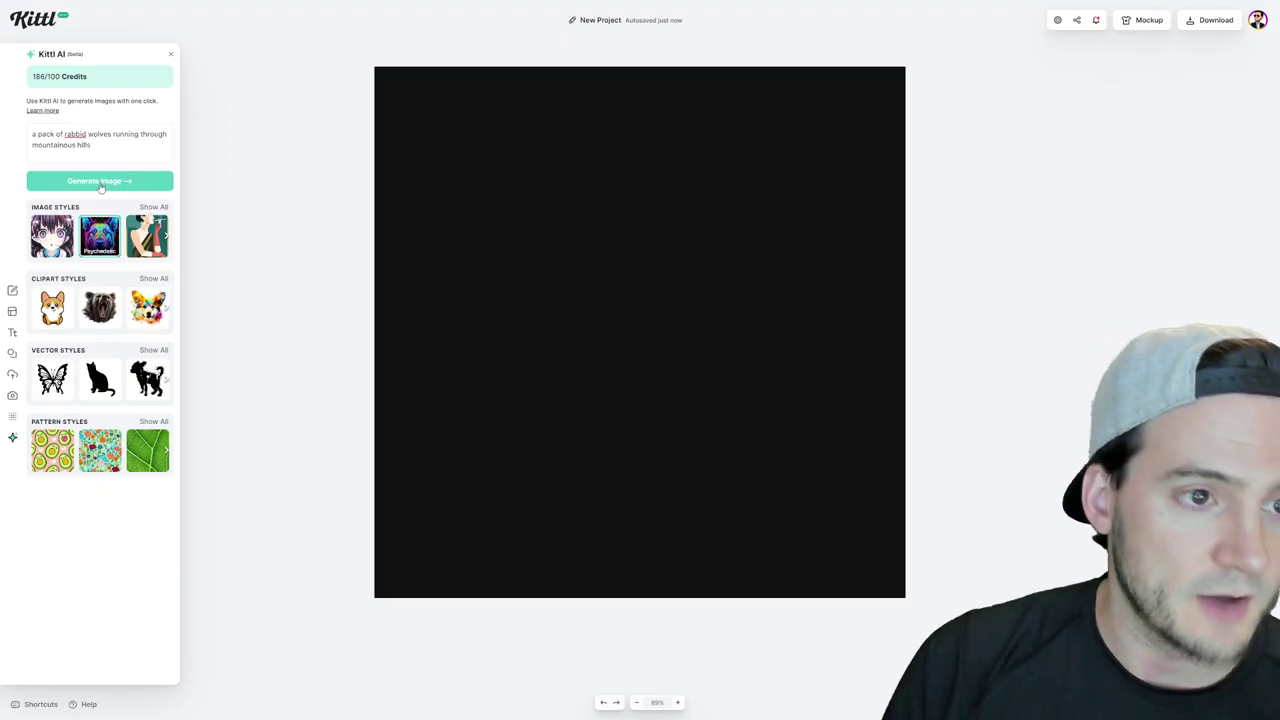
click(240, 405)
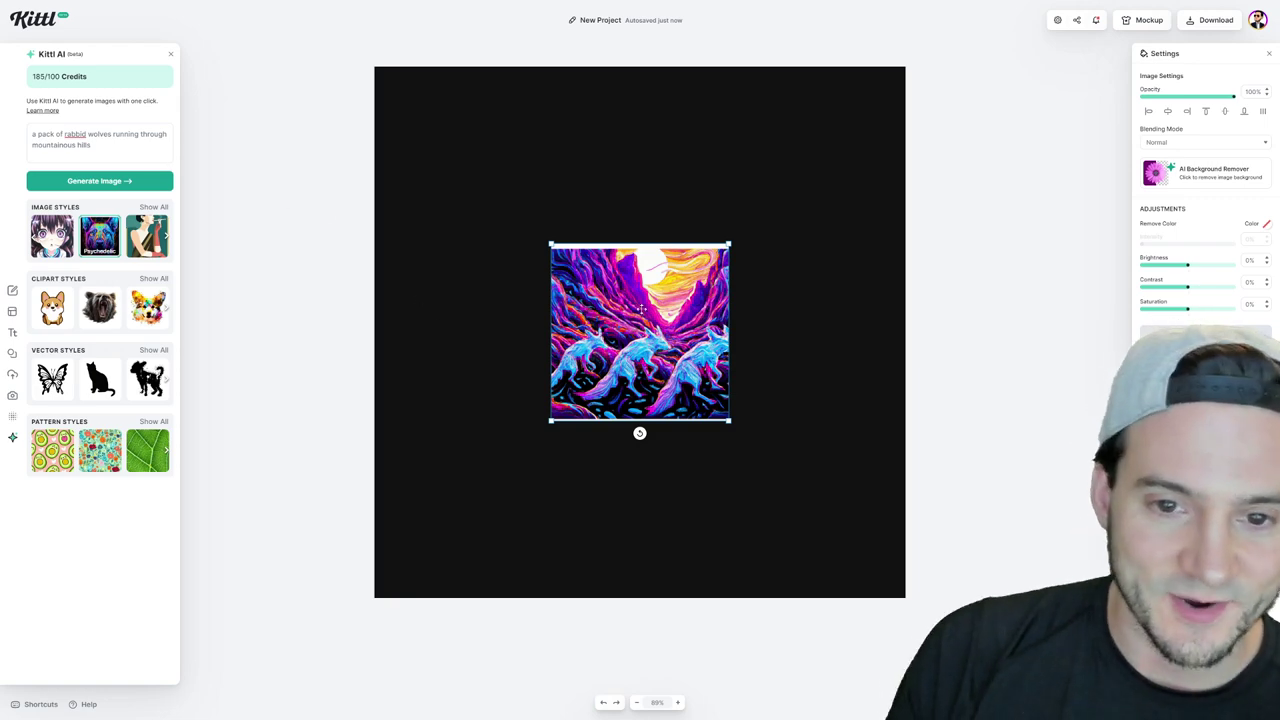
drag(727, 241, 845, 90)
drag(760, 208, 628, 246)
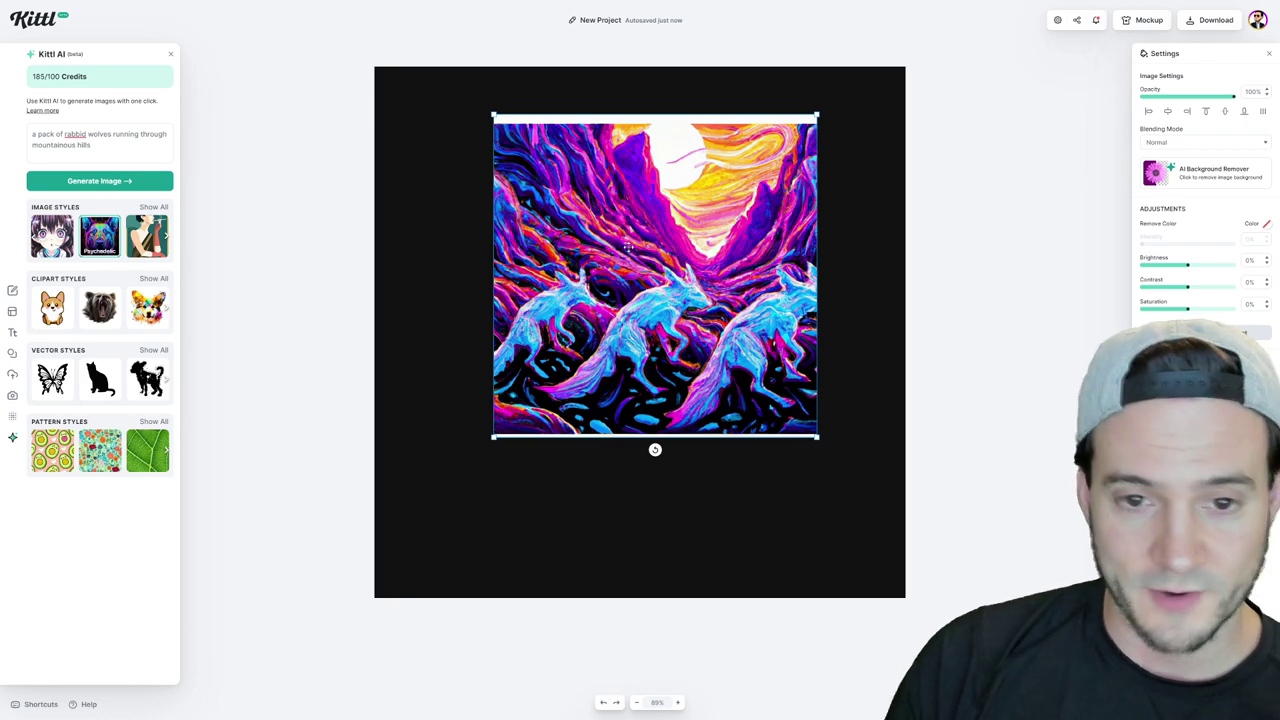
Delete the wolves image and choose the Kawaii Icon clipart style
key(Delete)
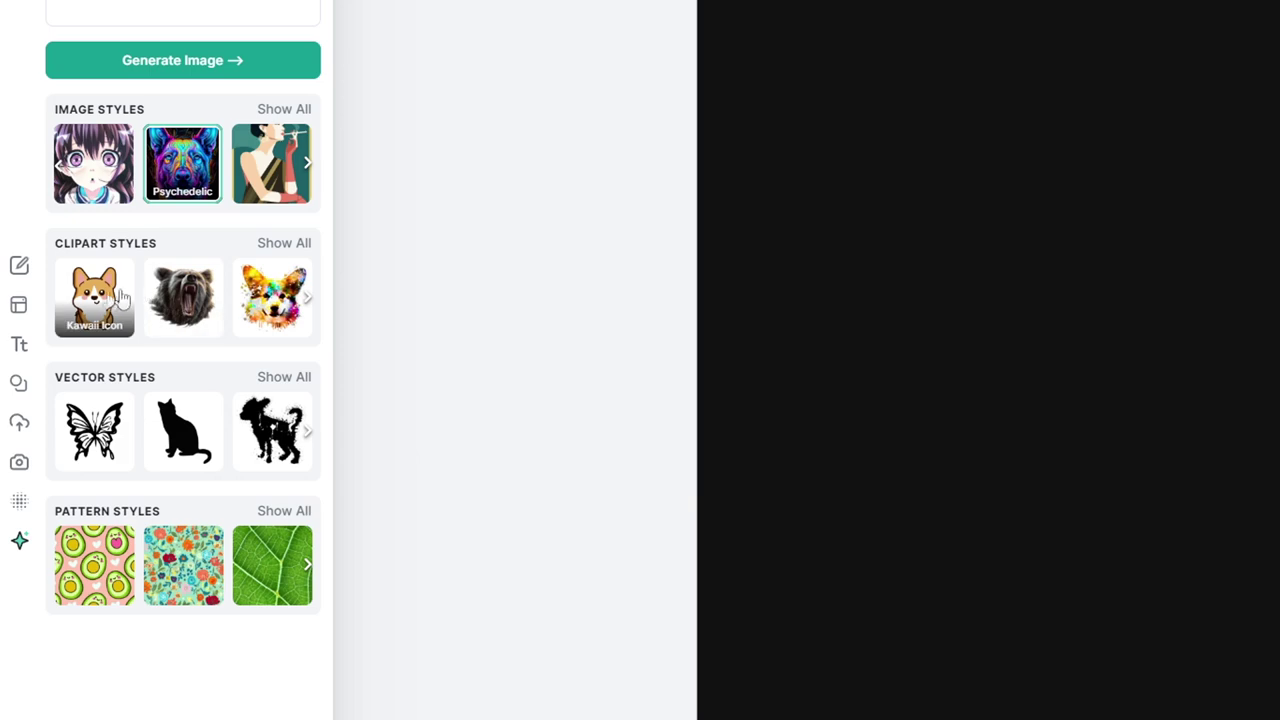
click(284, 244)
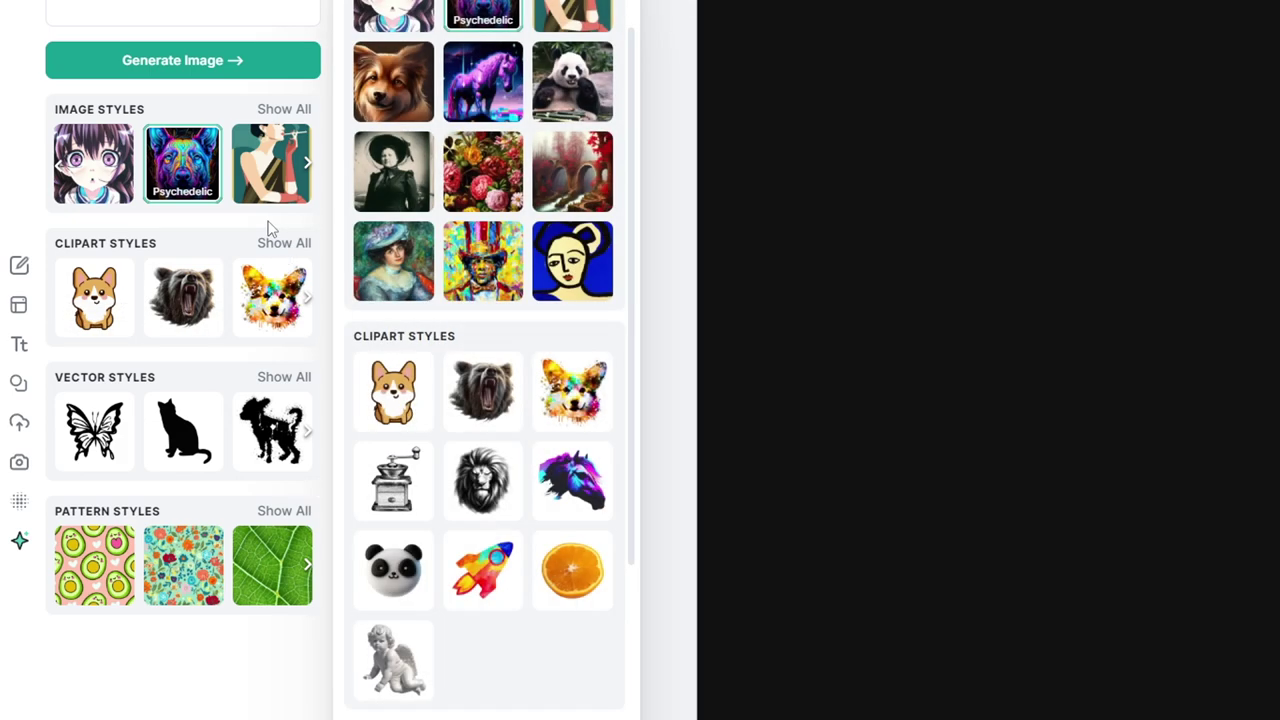
scroll(448, 440, up, 1)
scroll(448, 440, down, 2)
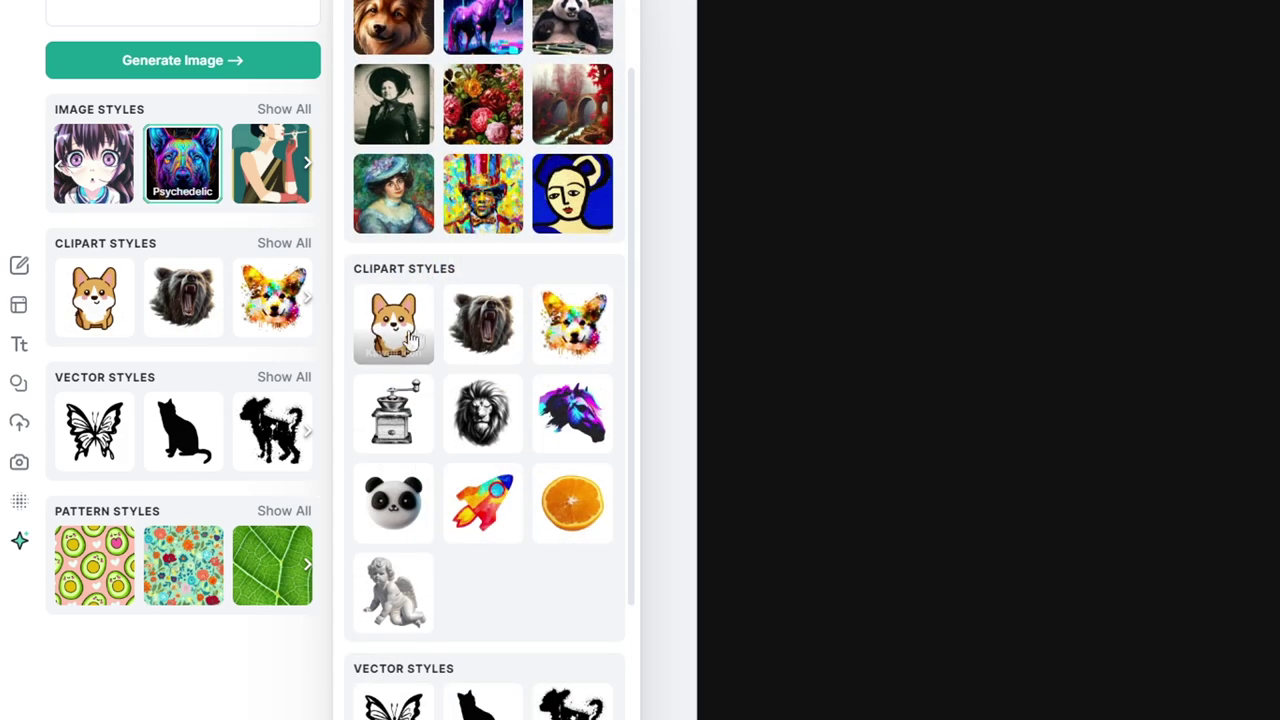
scroll(395, 335, down, 1)
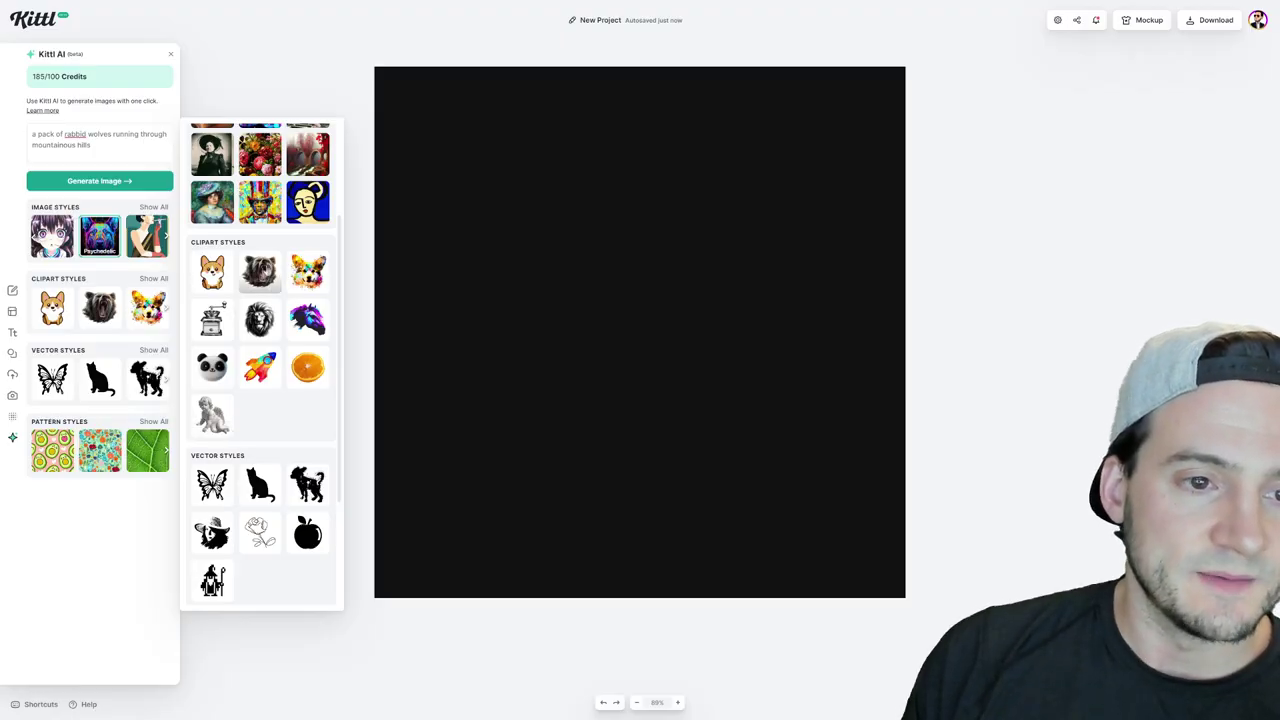
click(212, 415)
Replace the prompt with 'a cute but bloodthirsty vampire and his angry parents' and generate
triple_click(100, 140)
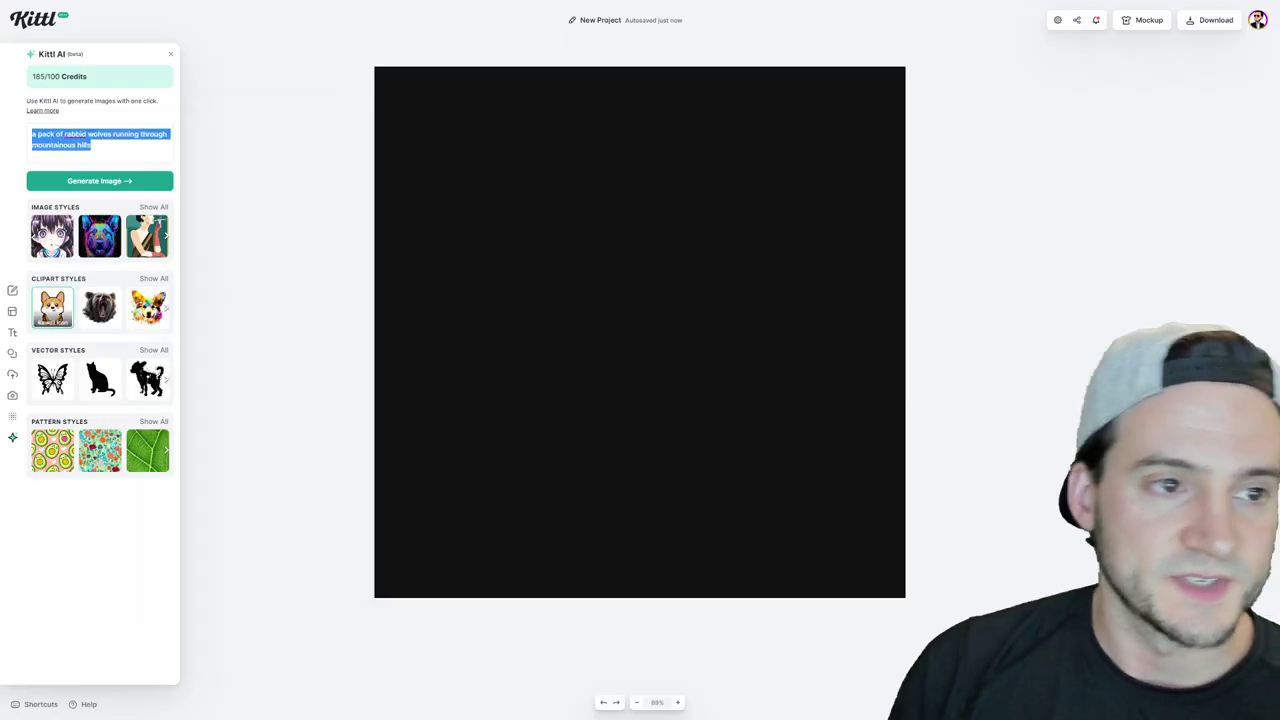
key(BackSpace)
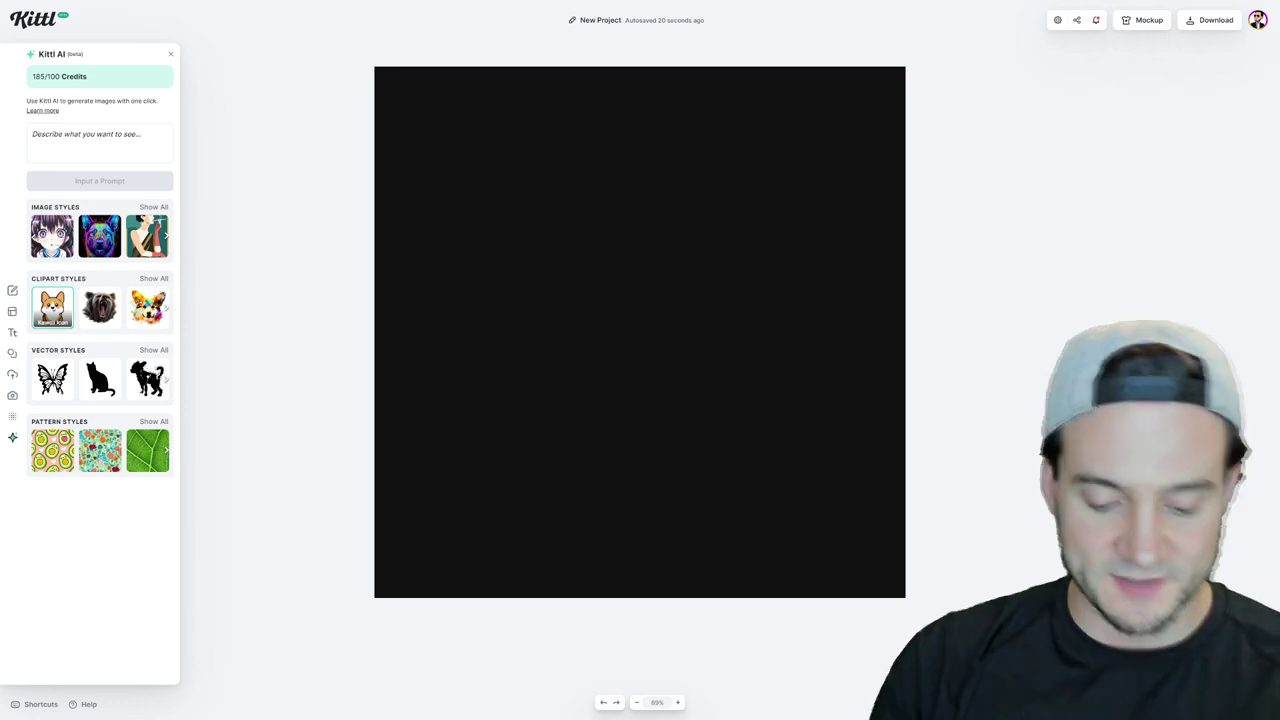
text(a cut)
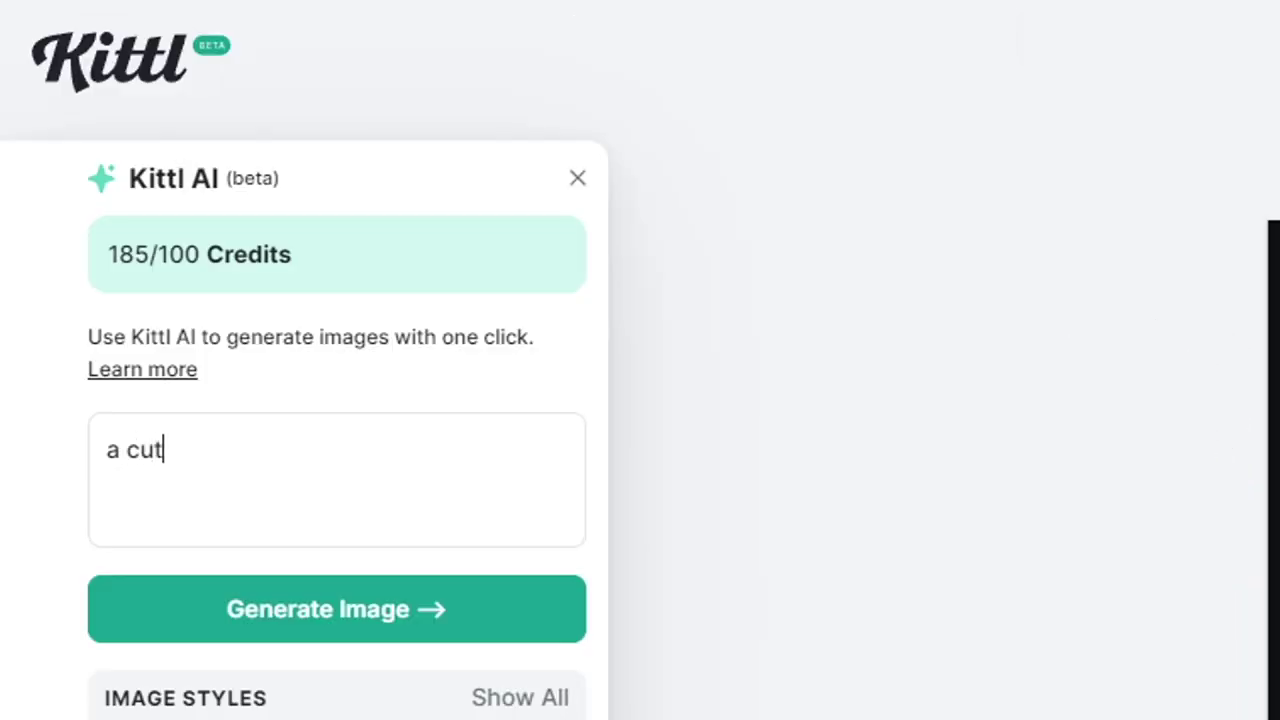
key(BackSpace)
text(te but bloodth)
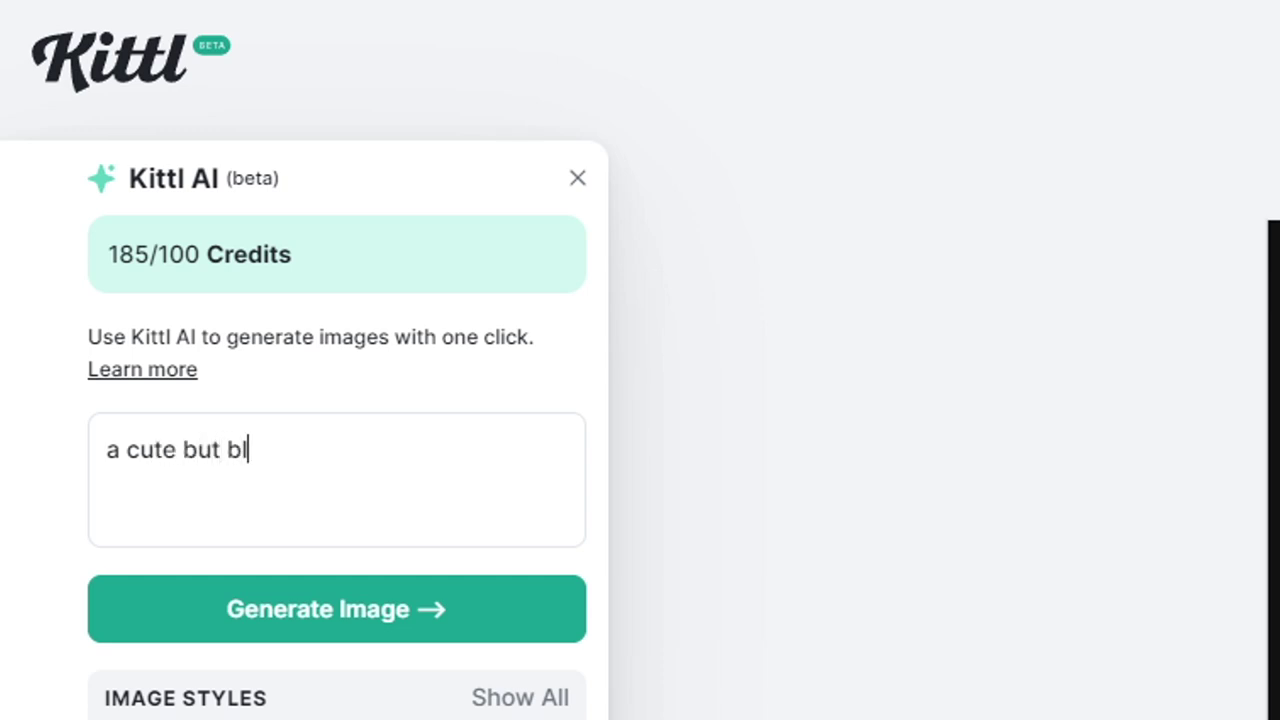
key(BackSpace)
text(thirsty vampire )
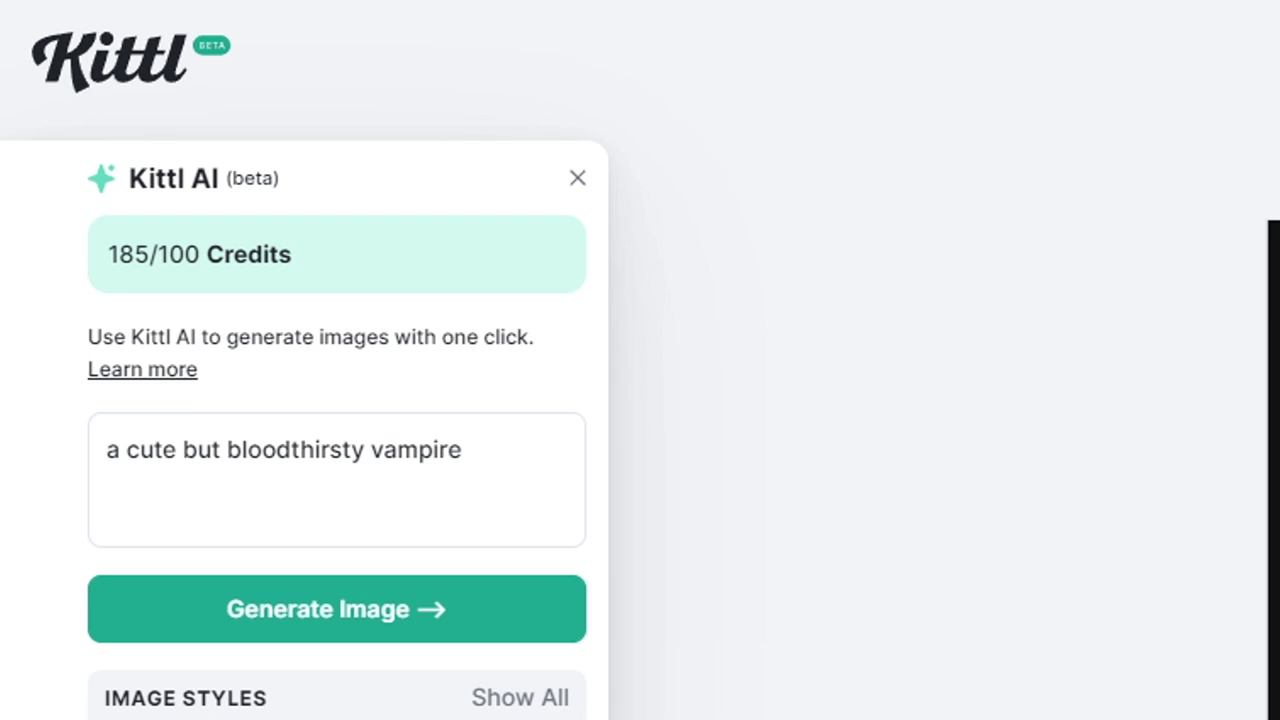
text(and his angry pare)
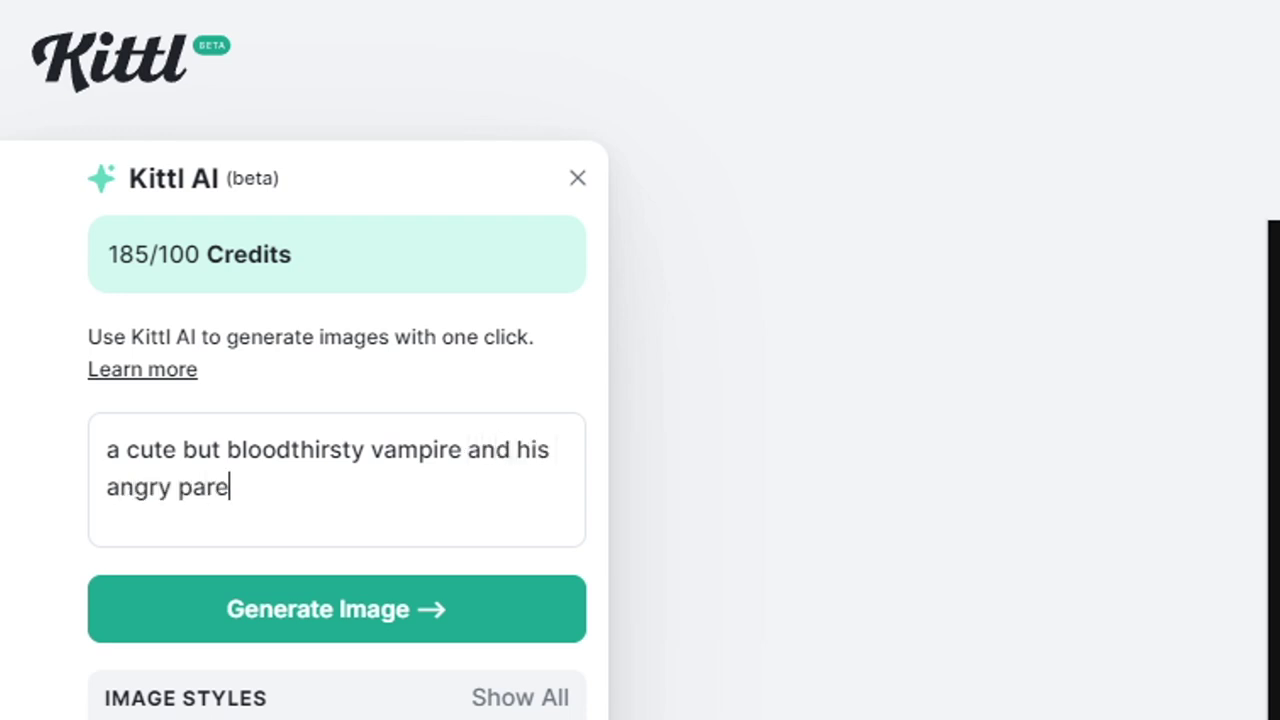
text(ants)
key(BackSpace)
key(BackSpace)
key(BackSpace)
key(BackSpace)
text(nts)
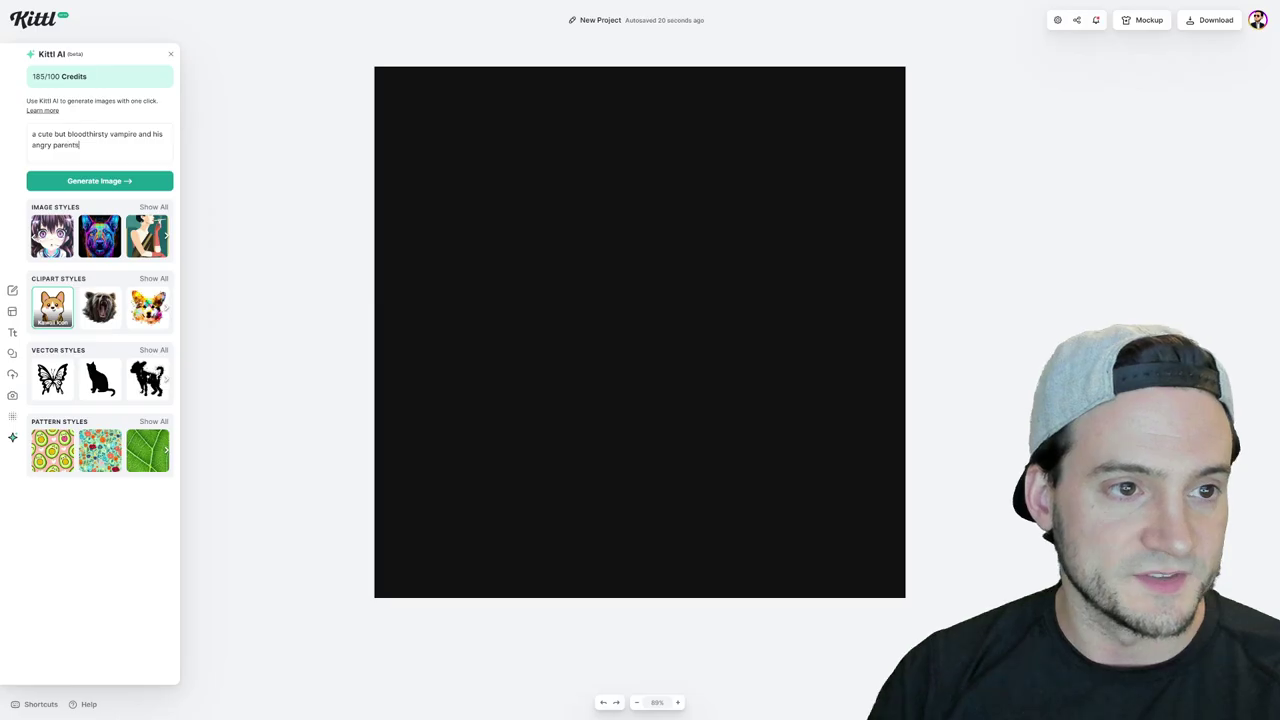
click(100, 184)
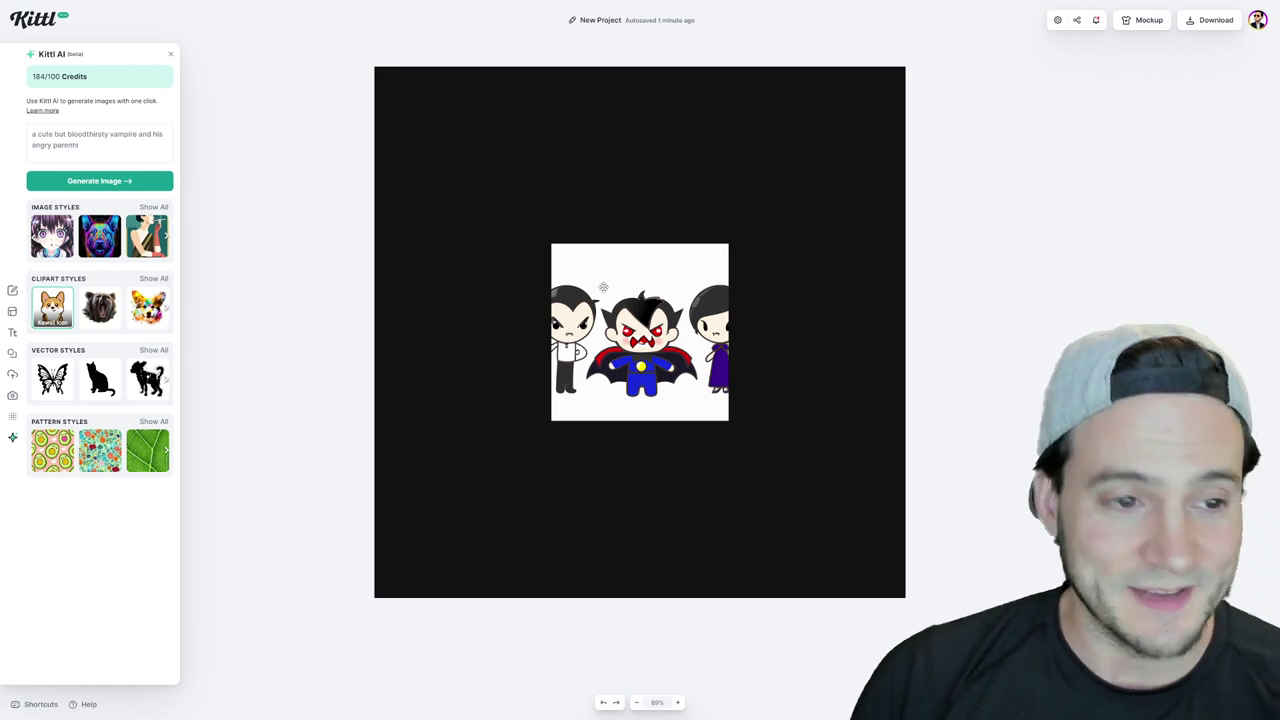
Remove the generated vampire family clipart from the canvas
click(604, 282)
key(Delete)
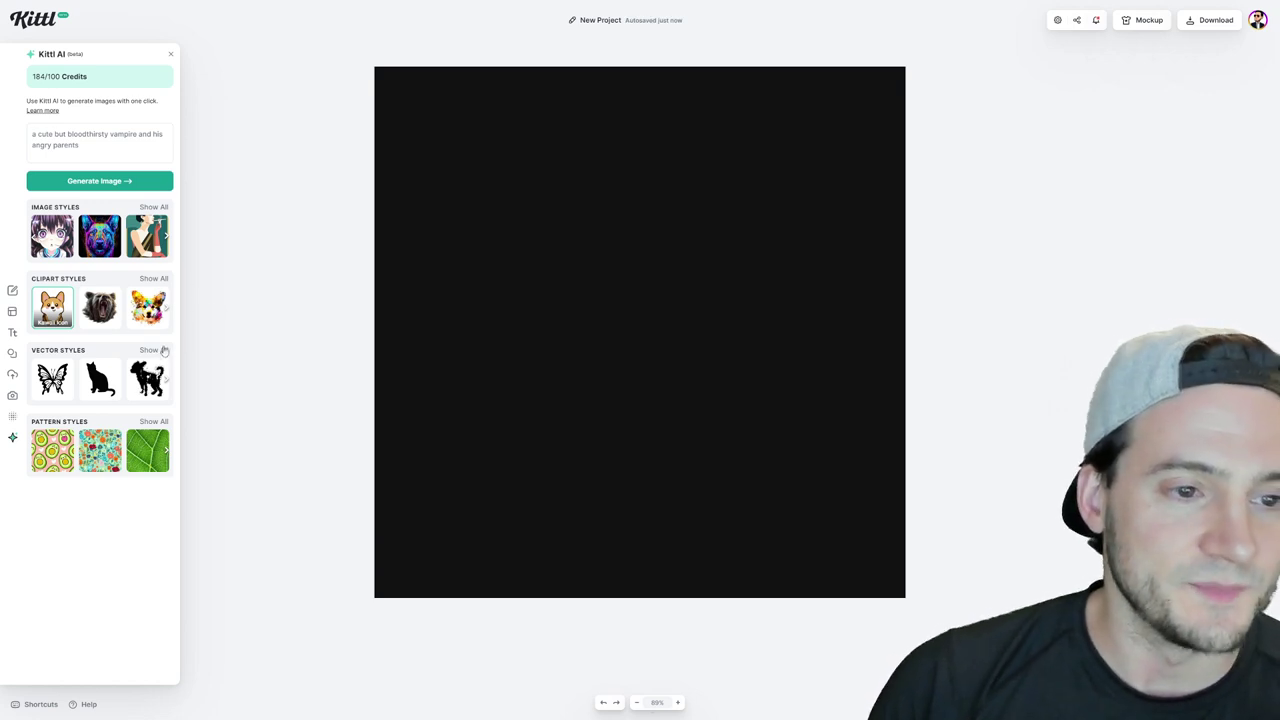
click(154, 422)
Set the prompt to 'loving avocados pattern' and generate the pattern
scroll(268, 348, down, 2)
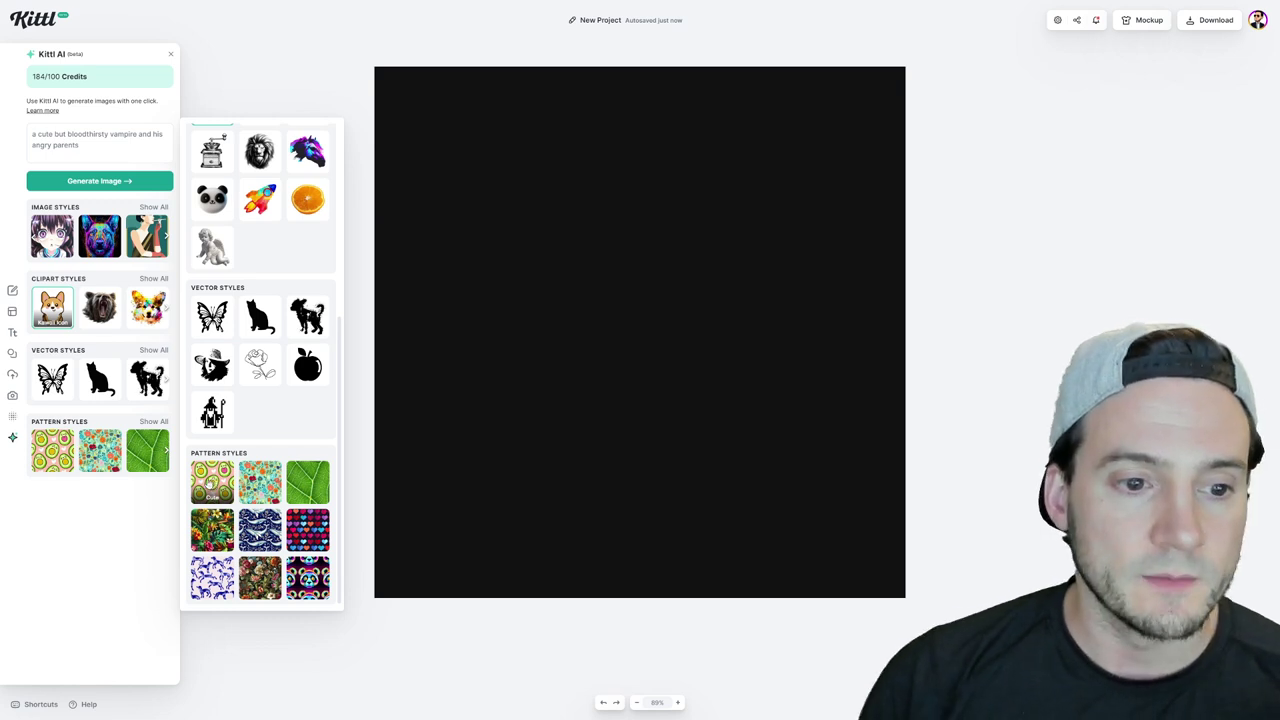
triple_click(93, 138)
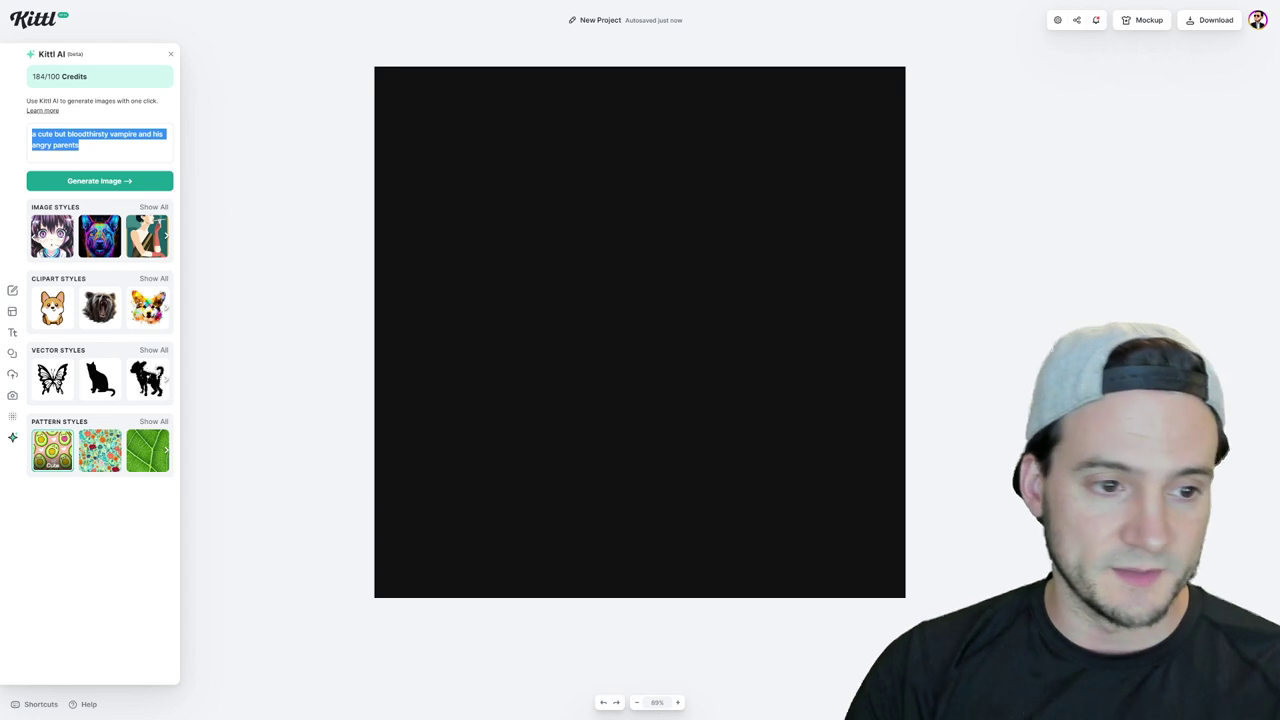
text(avocado)
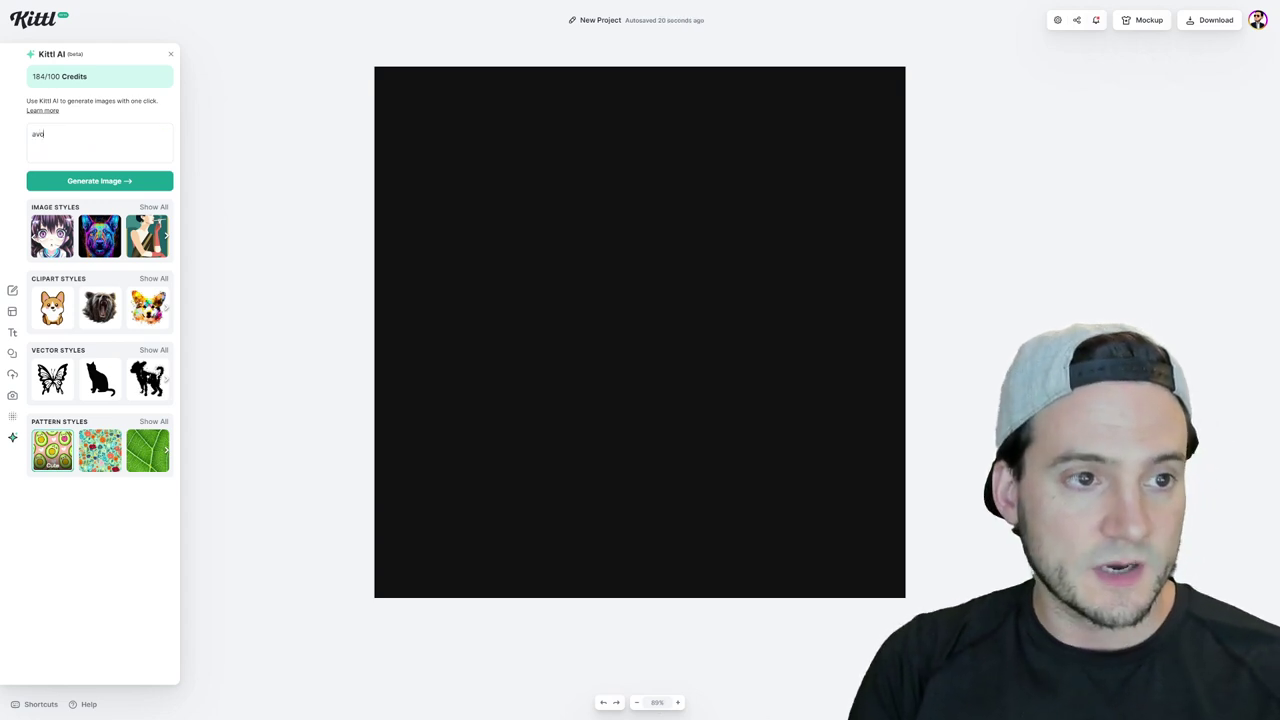
click(32, 134)
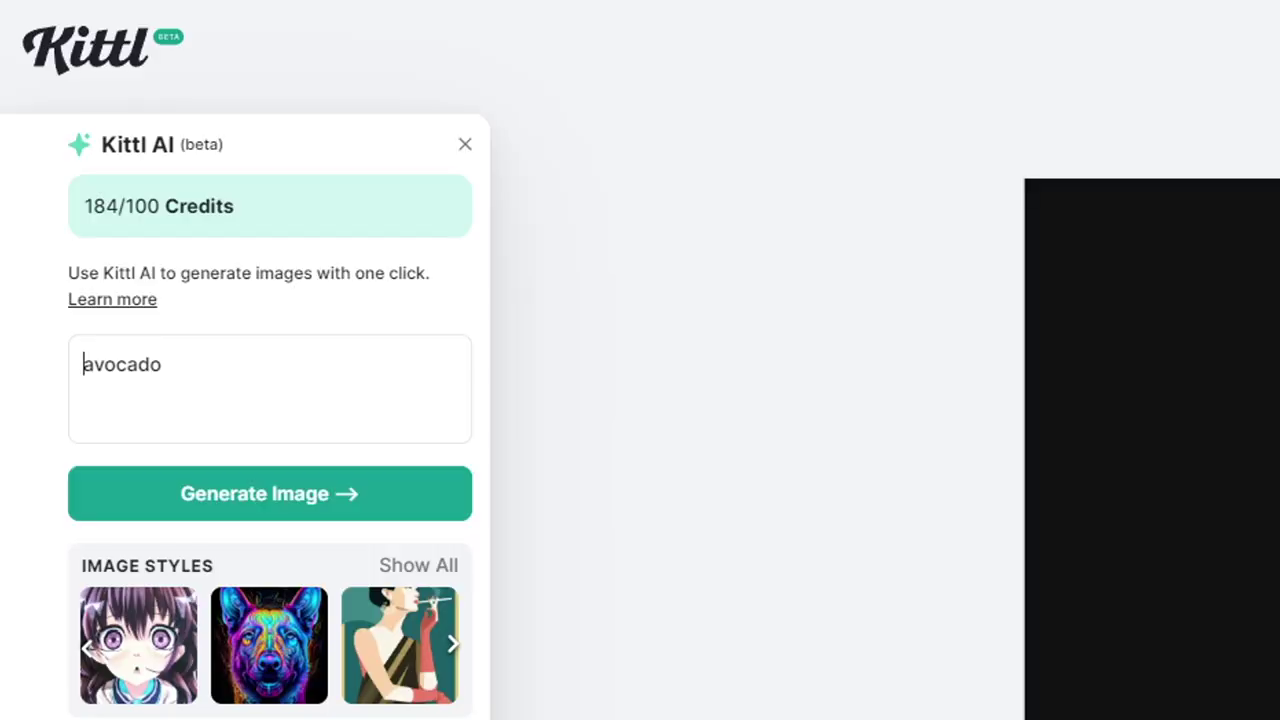
text(loving)
click(225, 364)
text(s)
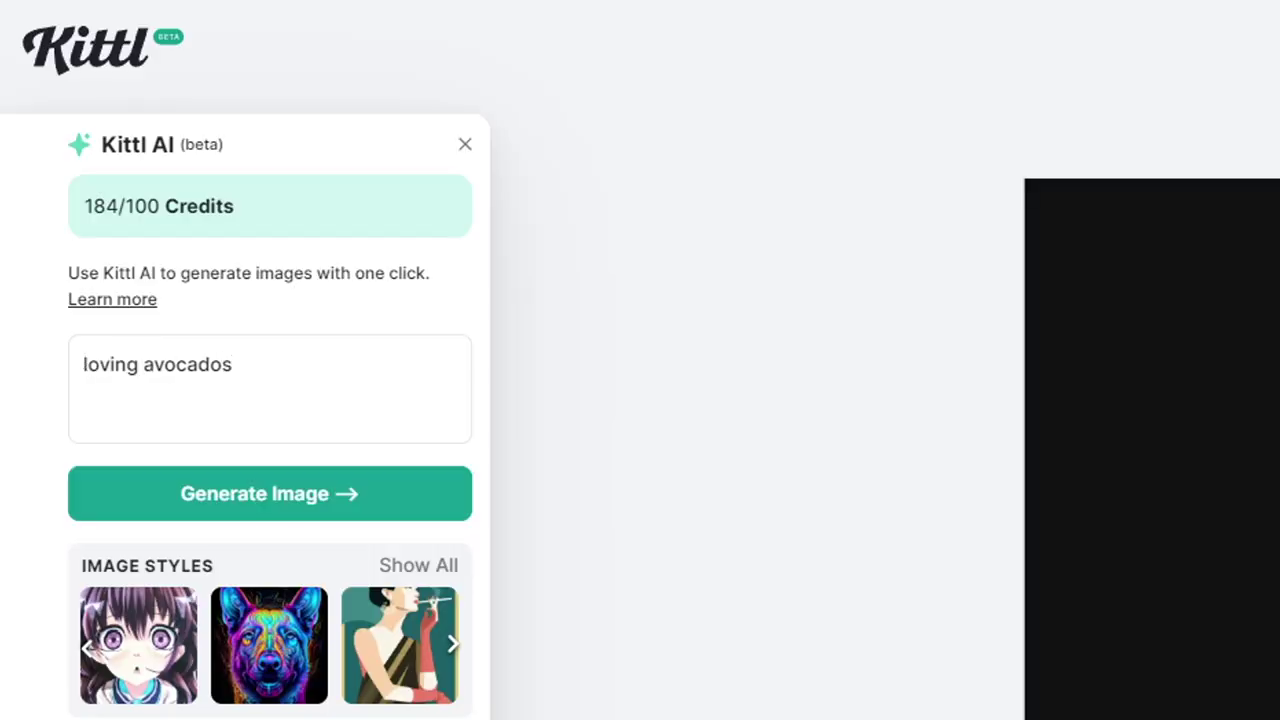
text( pattern)
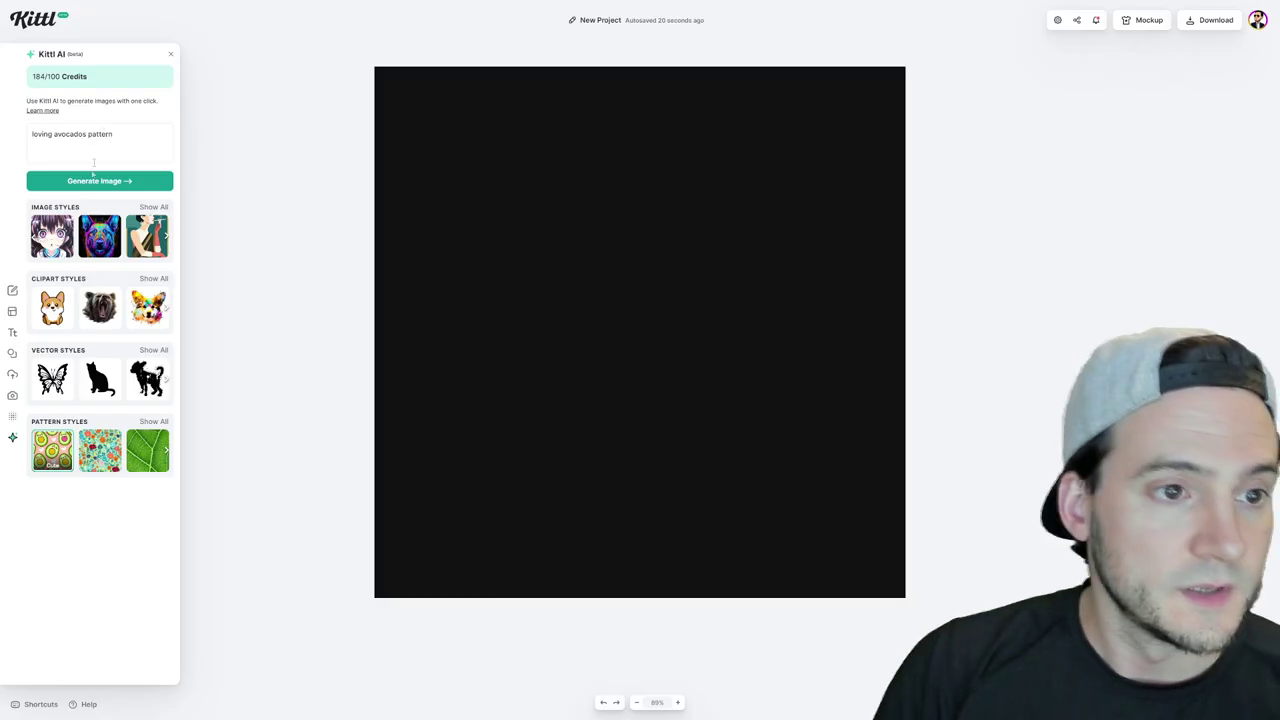
click(270, 493)
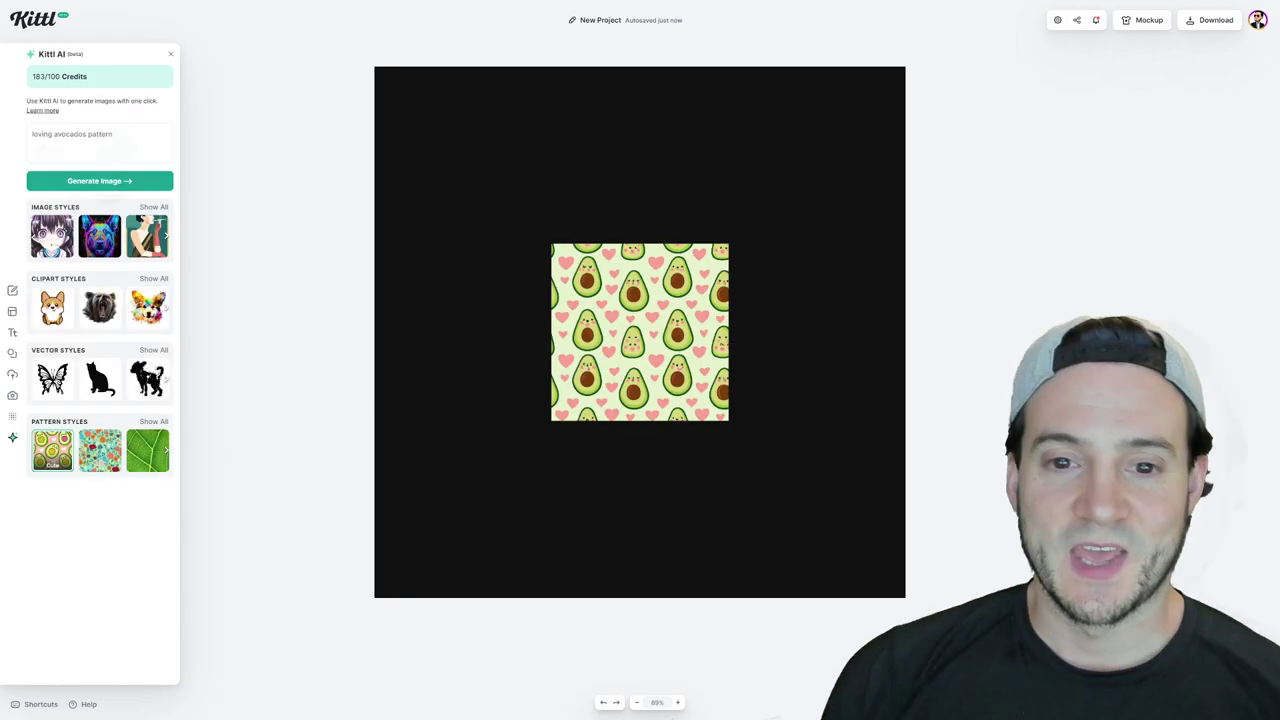
Enlarge the avocado pattern and append 'with two eyes and blushing on both cheecks' to the prompt
click(687, 299)
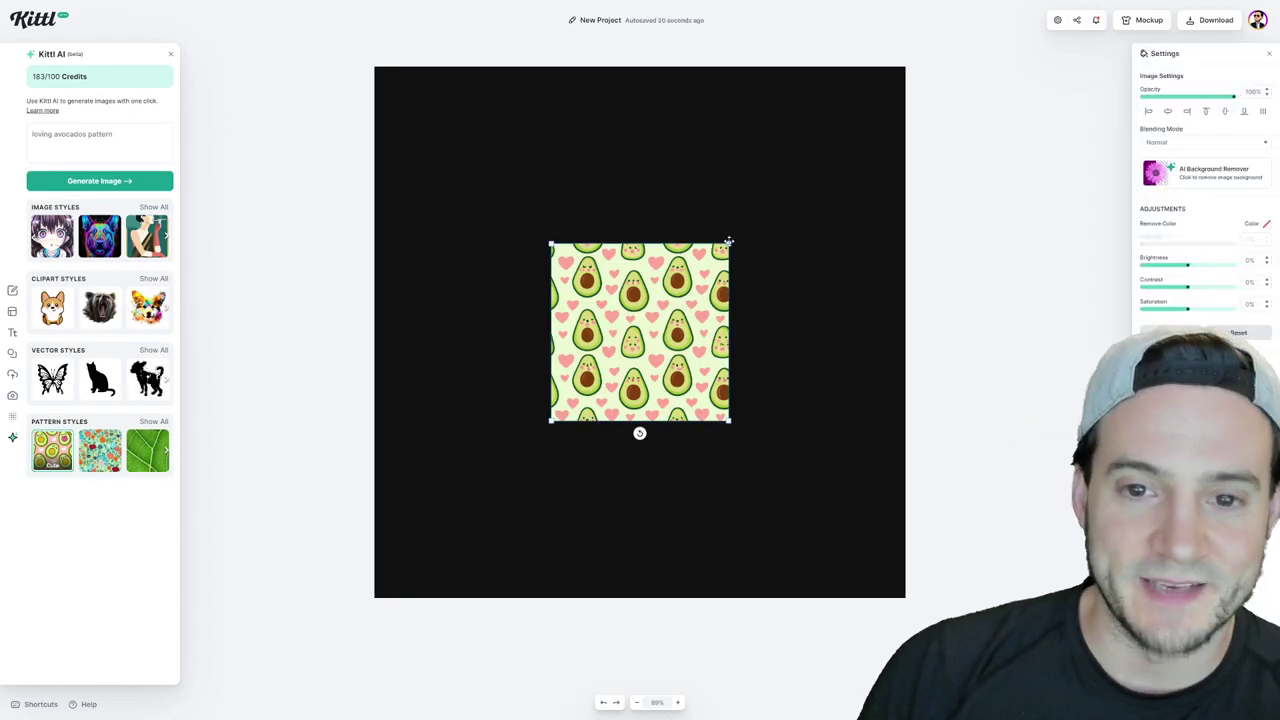
drag(729, 243, 660, 266)
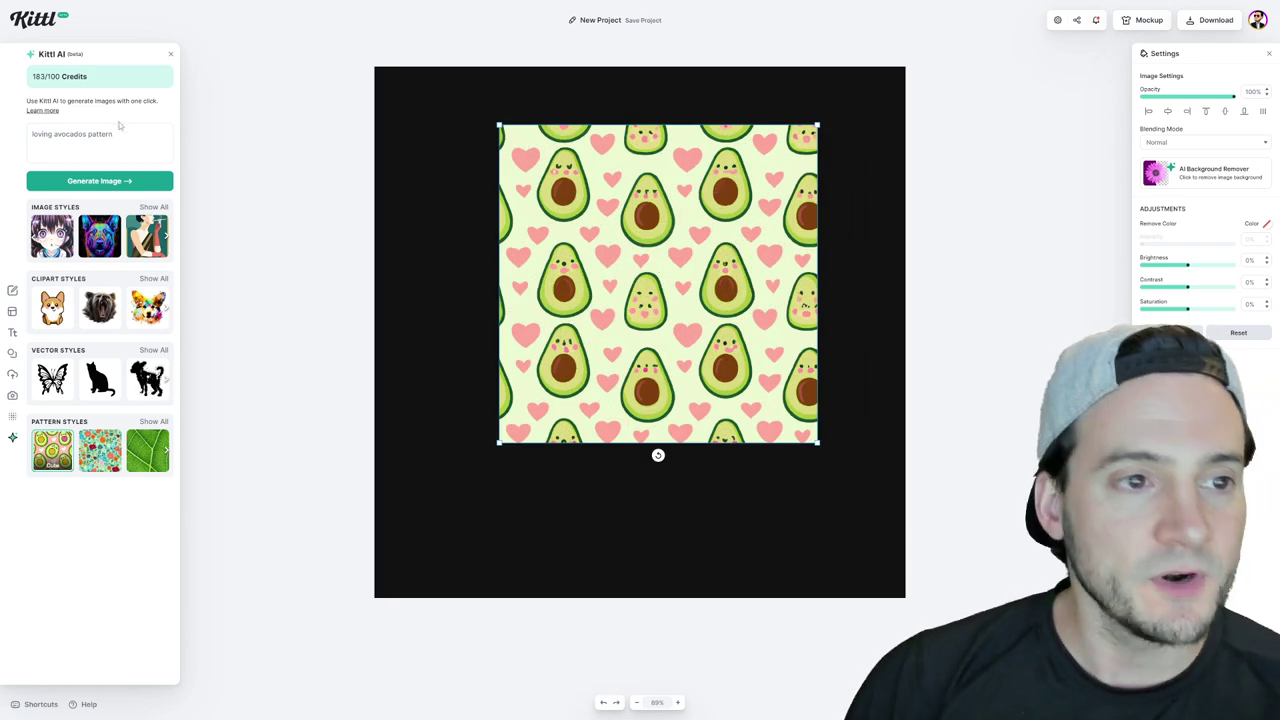
click(157, 143)
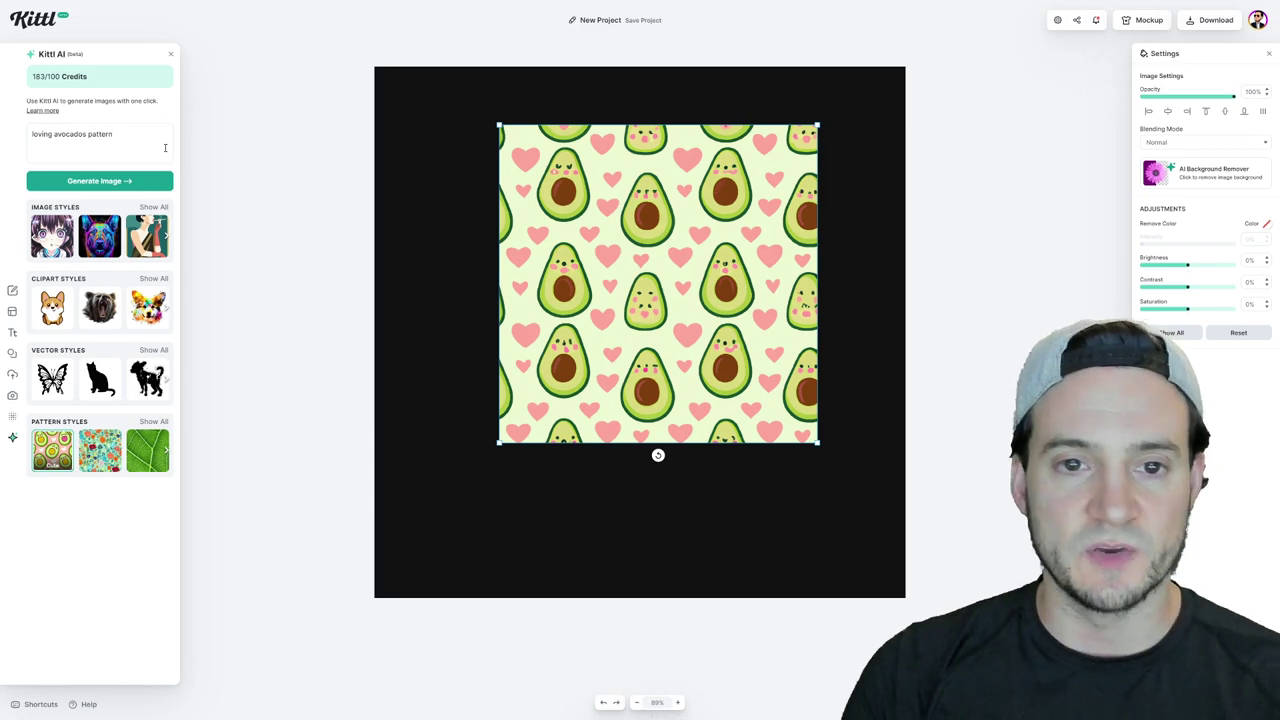
text(with two eyes a)
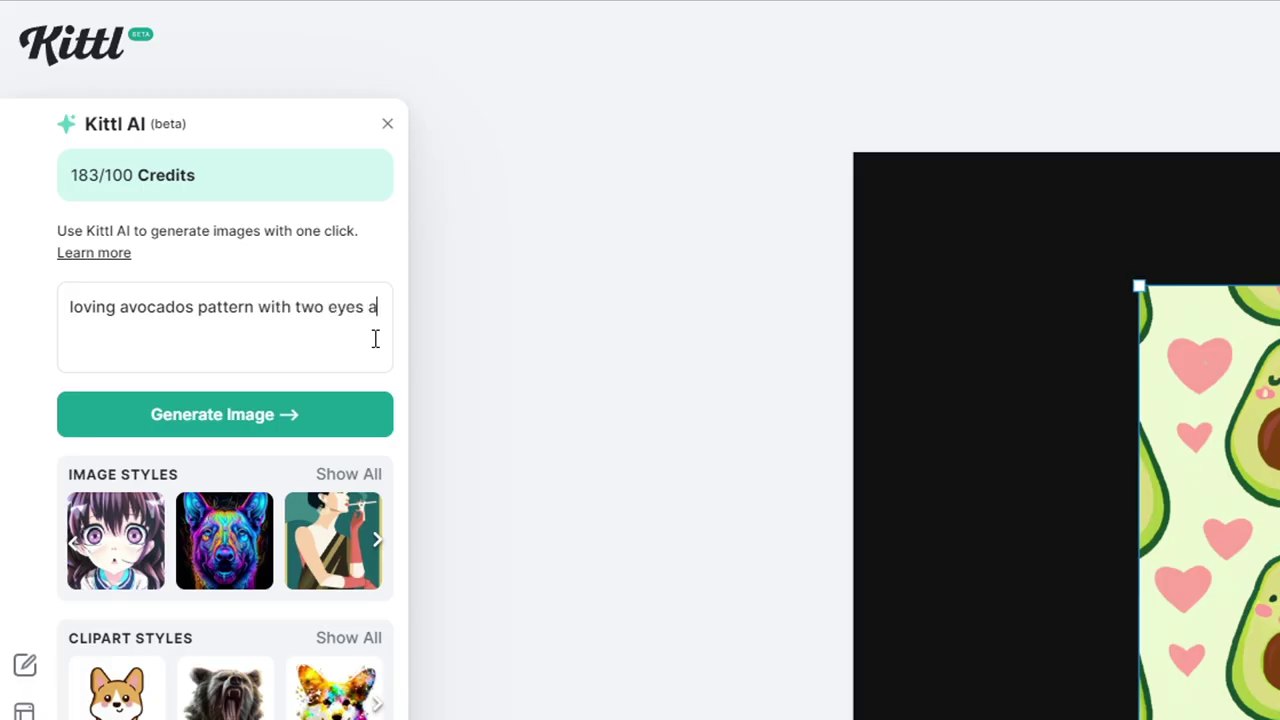
text(nd blushing on both cheecks)
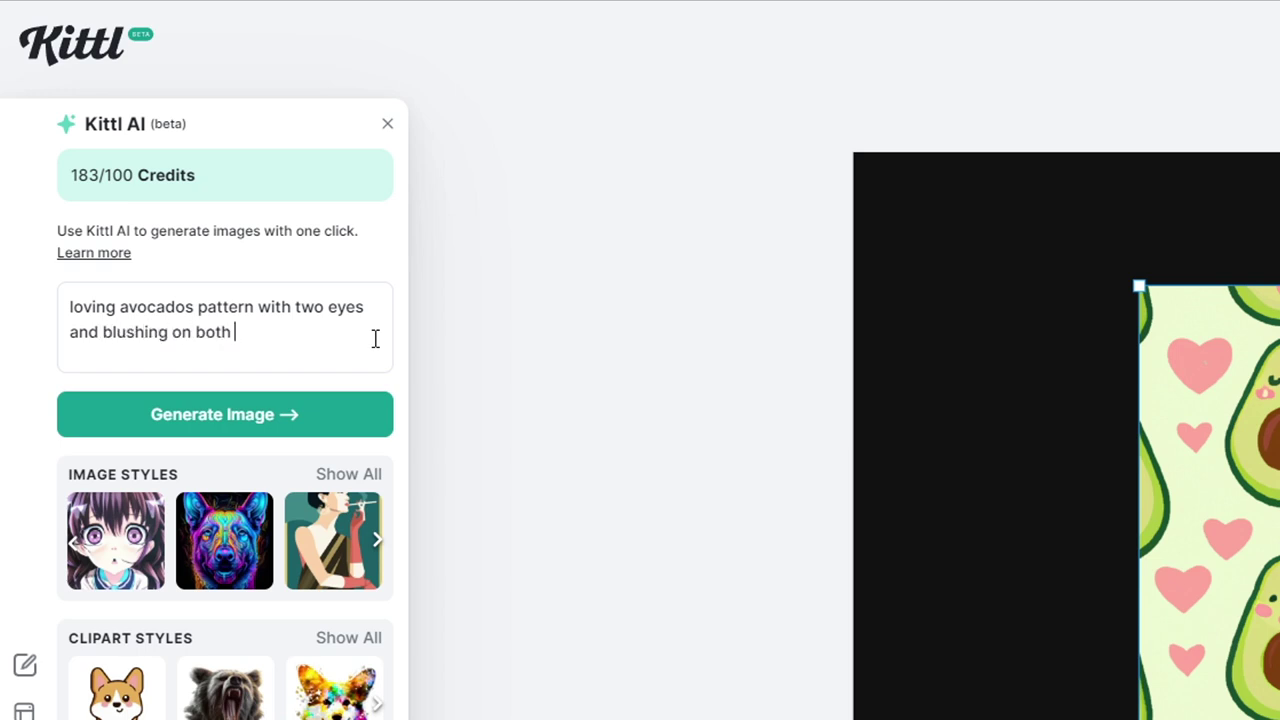
Generate the two-eyed blushing avocado pattern, enlarge and centre it, then delete it
click(225, 414)
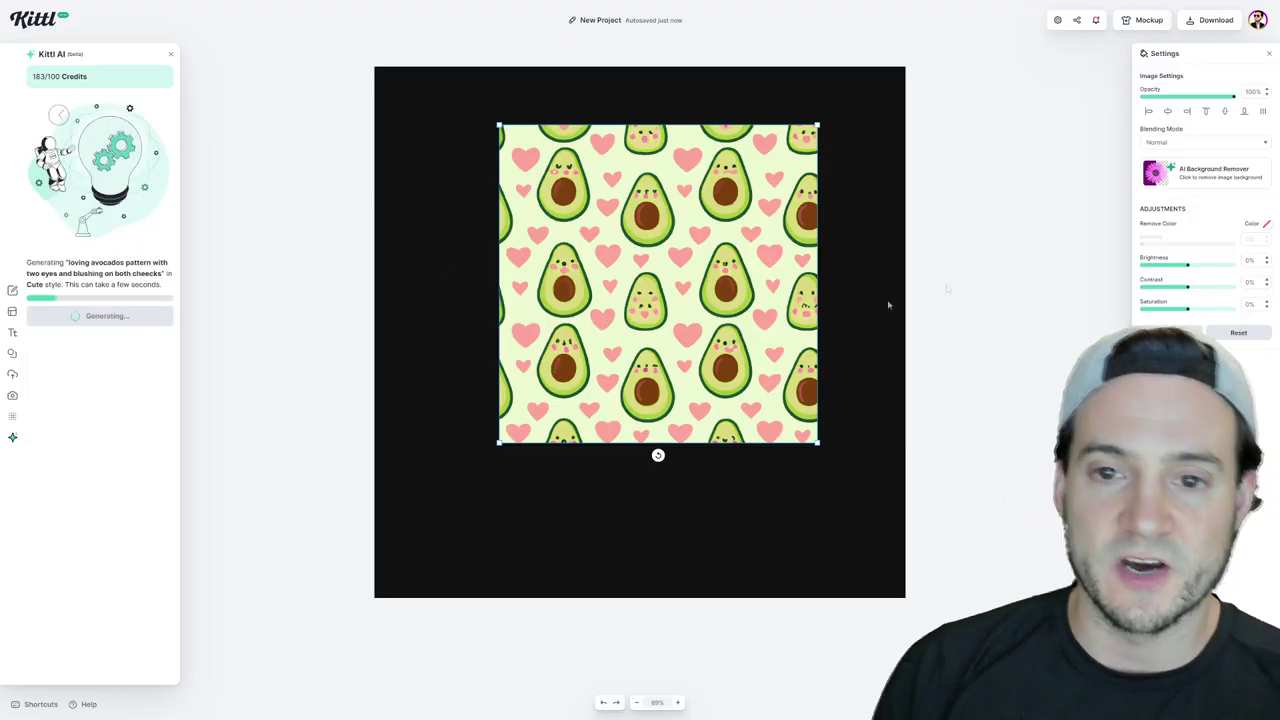
drag(648, 309, 527, 252)
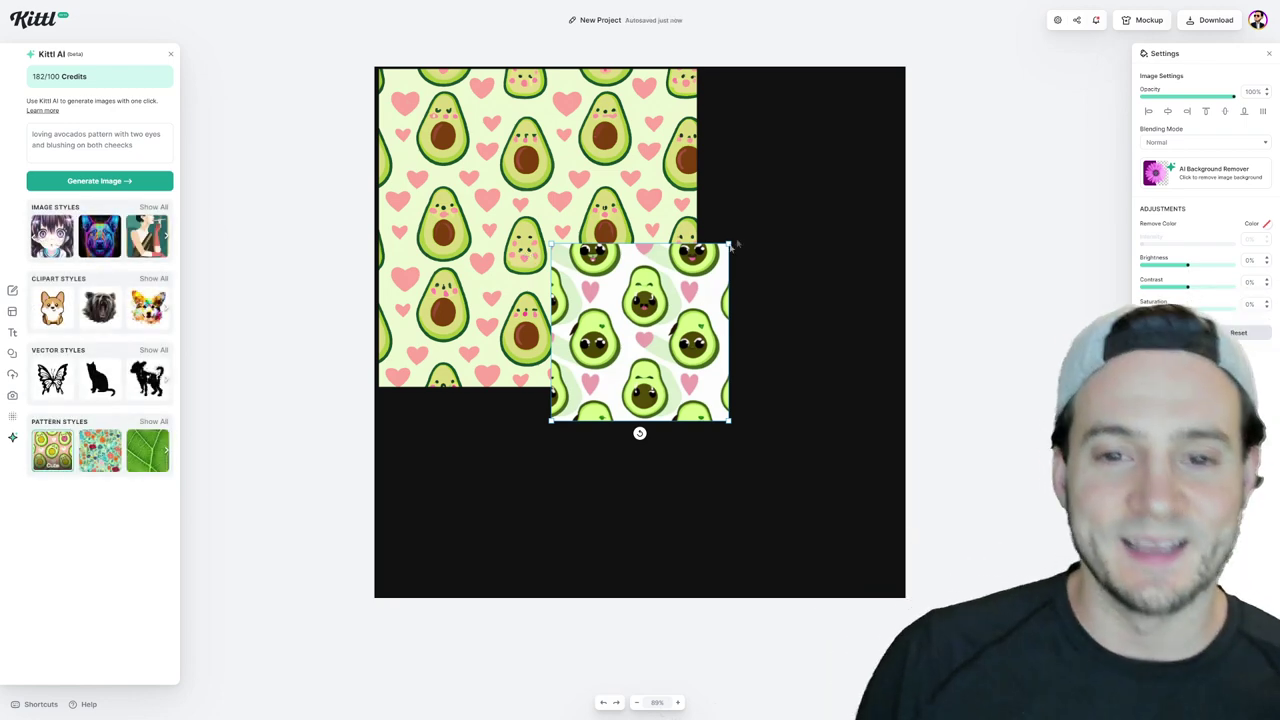
drag(725, 244, 711, 291)
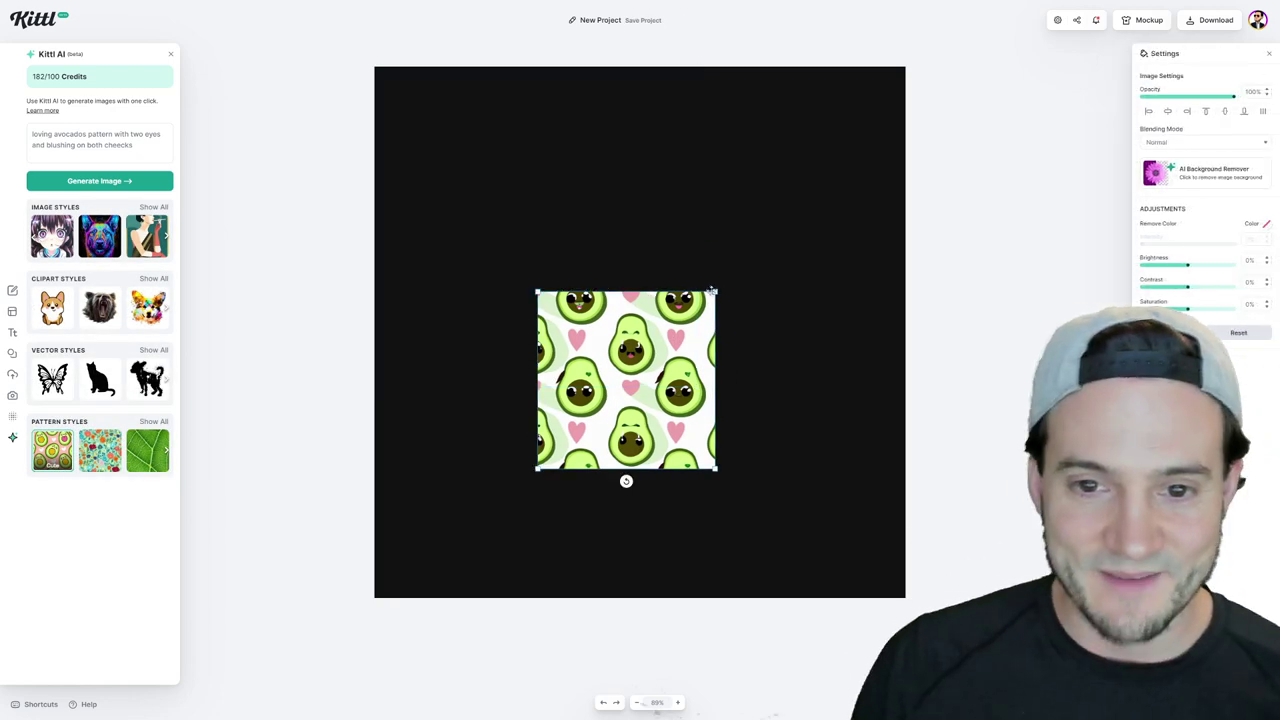
drag(714, 292, 877, 129)
drag(711, 221, 618, 240)
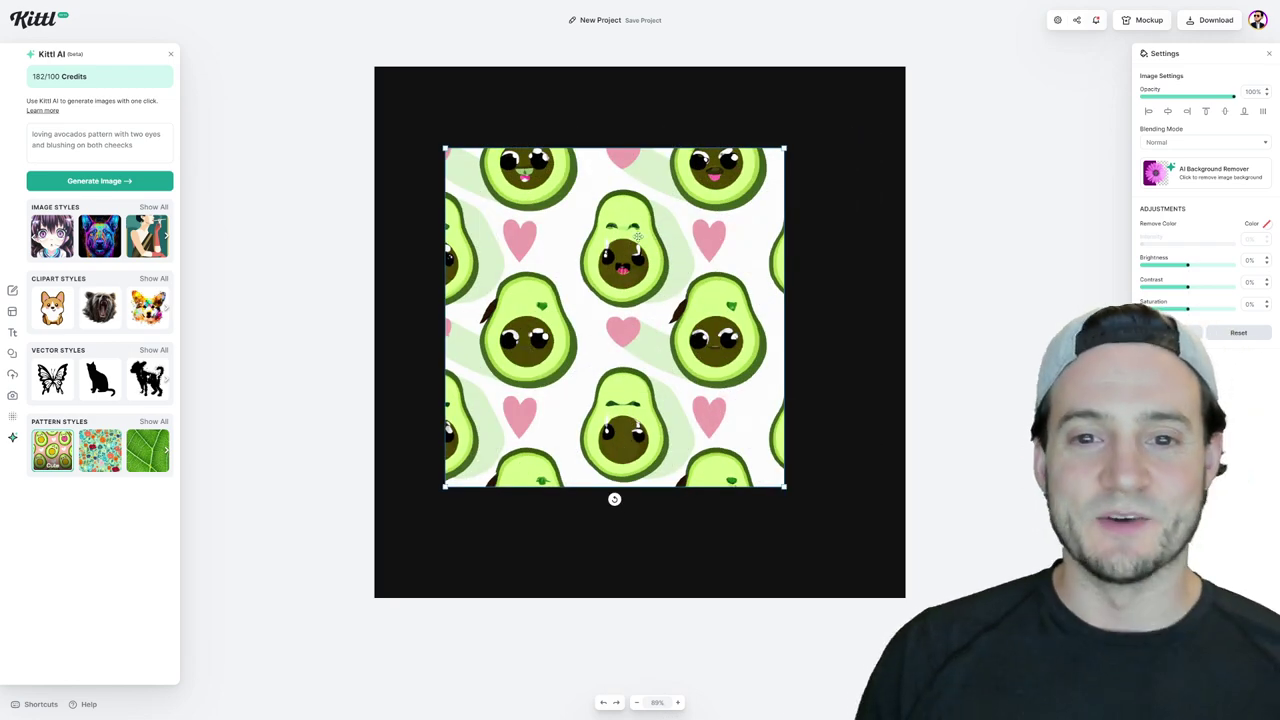
key(Delete)
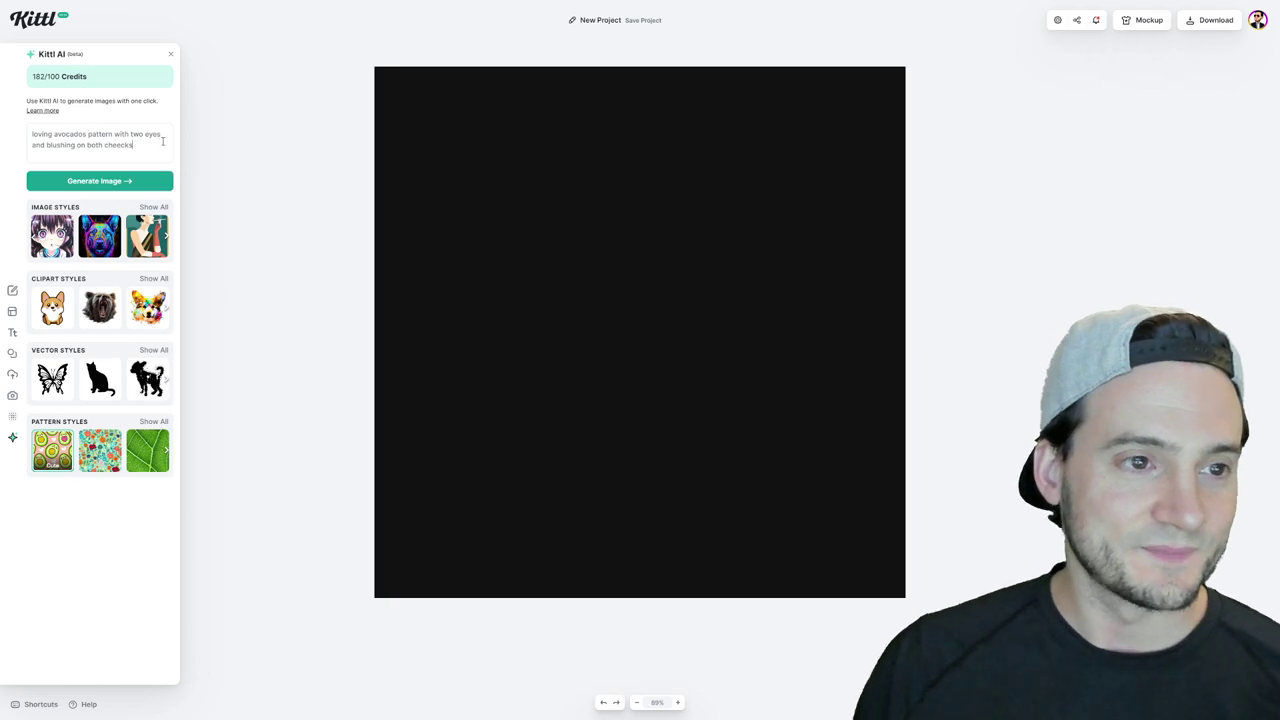
Change the prompt to 'avocados and hearts', generate it, then delete the resulting pattern
key(ctrl+a)
text(avocad)
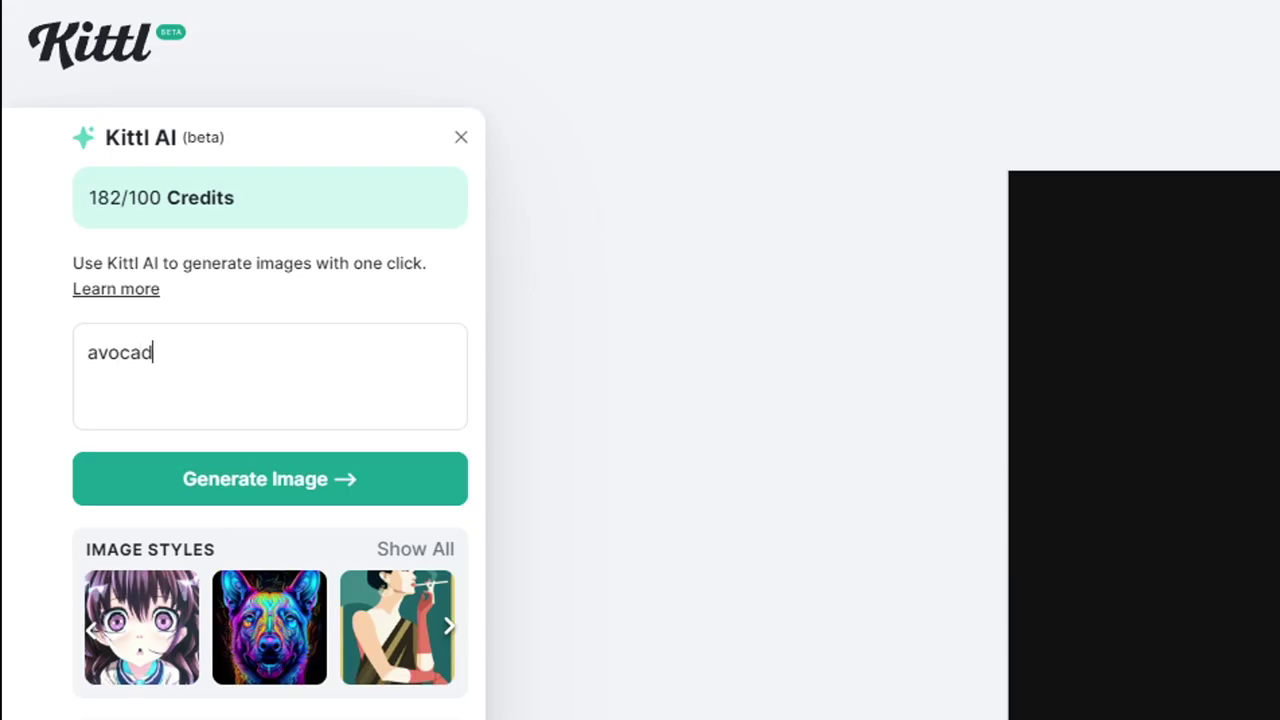
text(os and hearts)
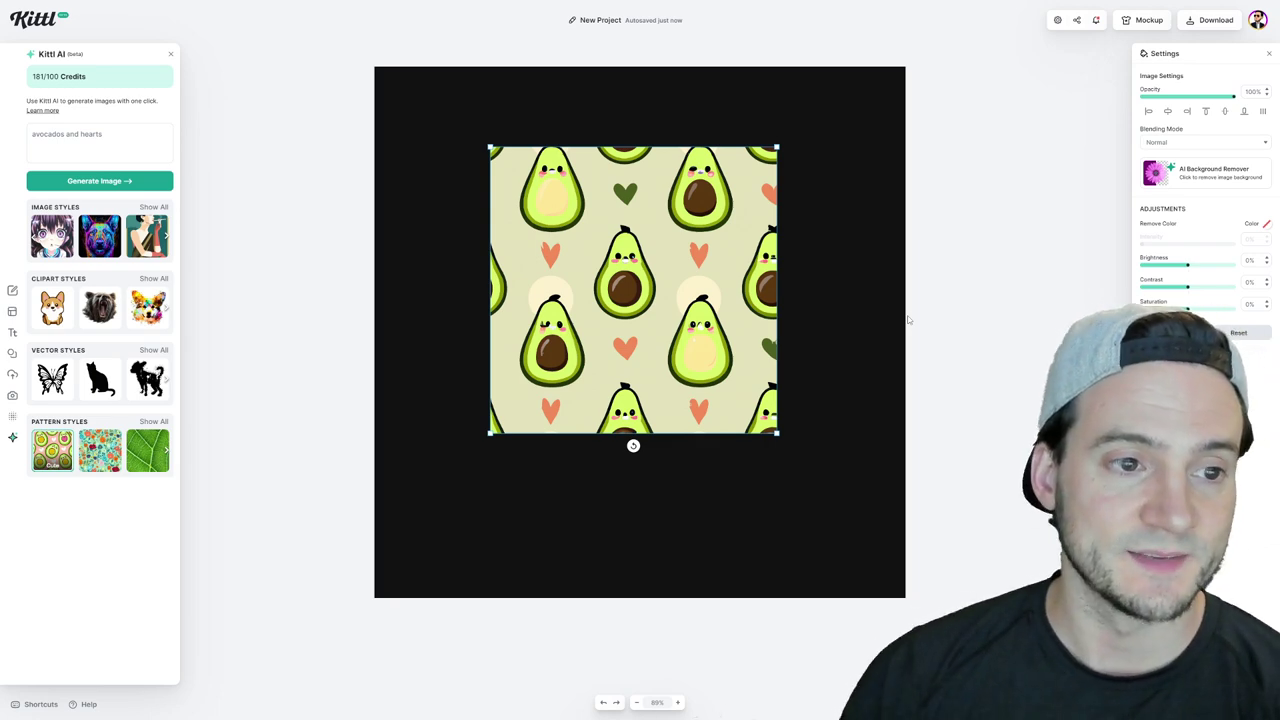
key(Delete)
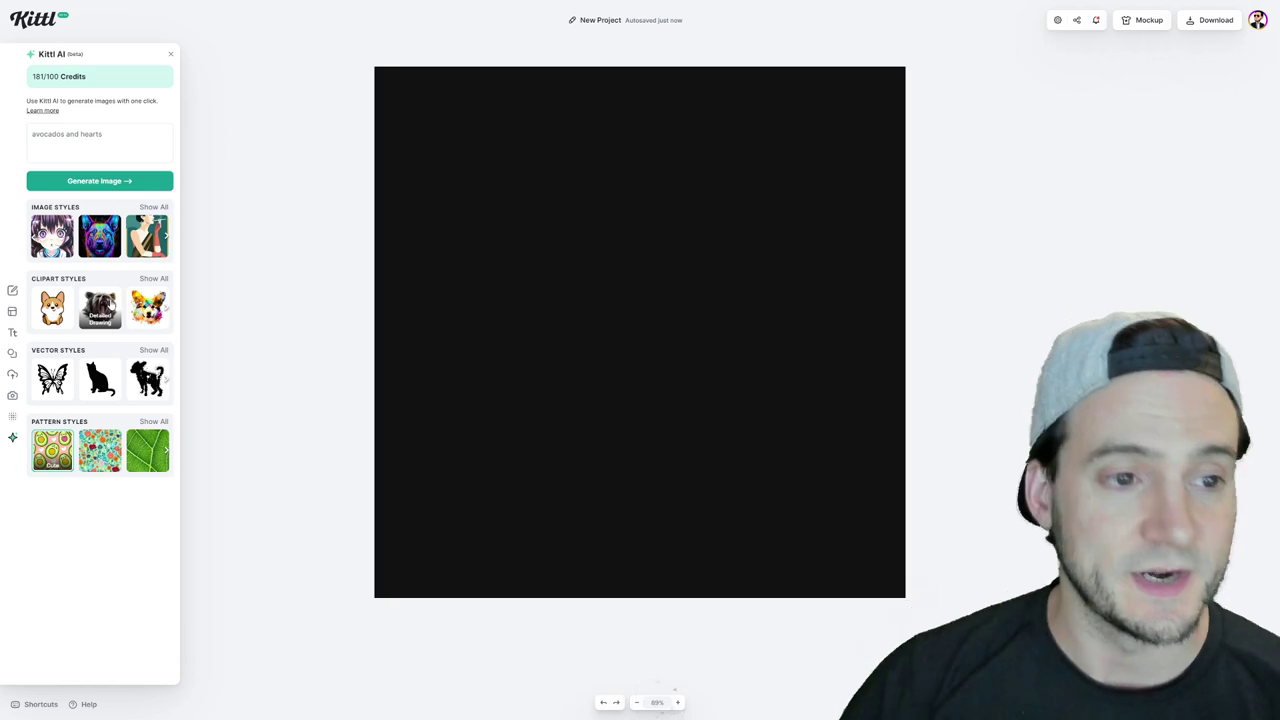
Pick Detailed Drawing clipart style, generate 'a ferocious black bear', and enlarge the image
click(153, 279)
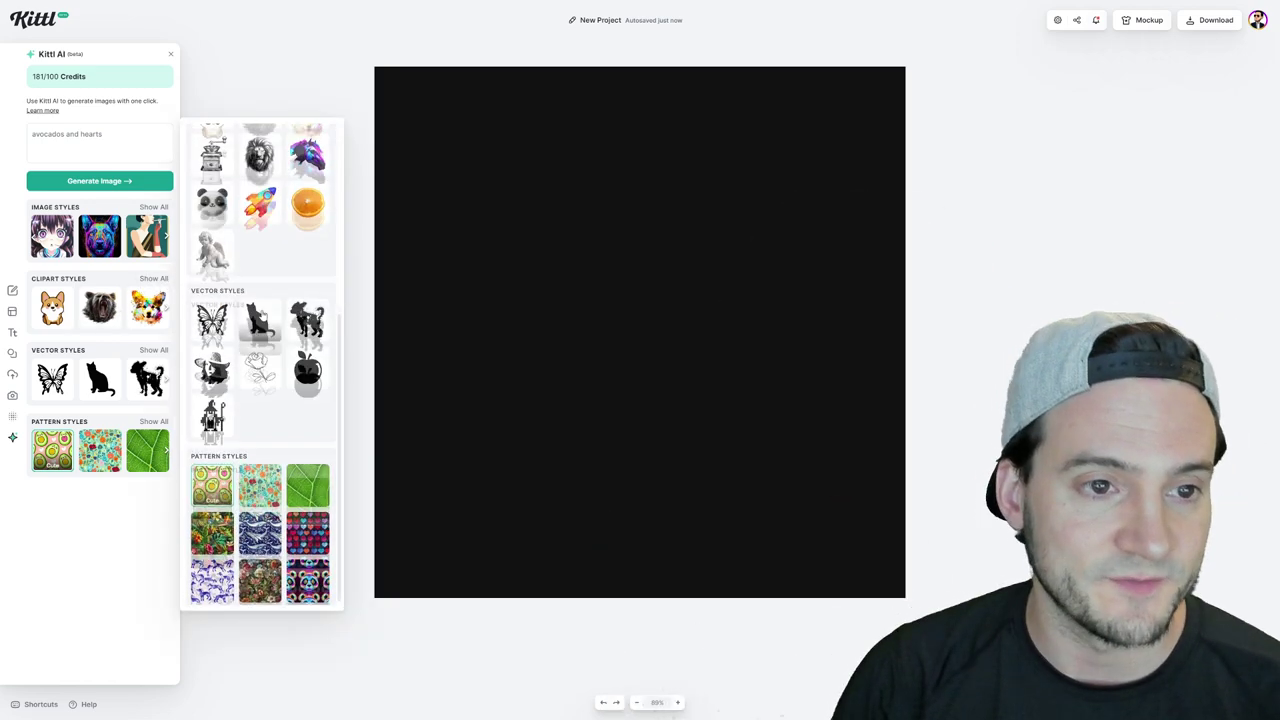
click(259, 255)
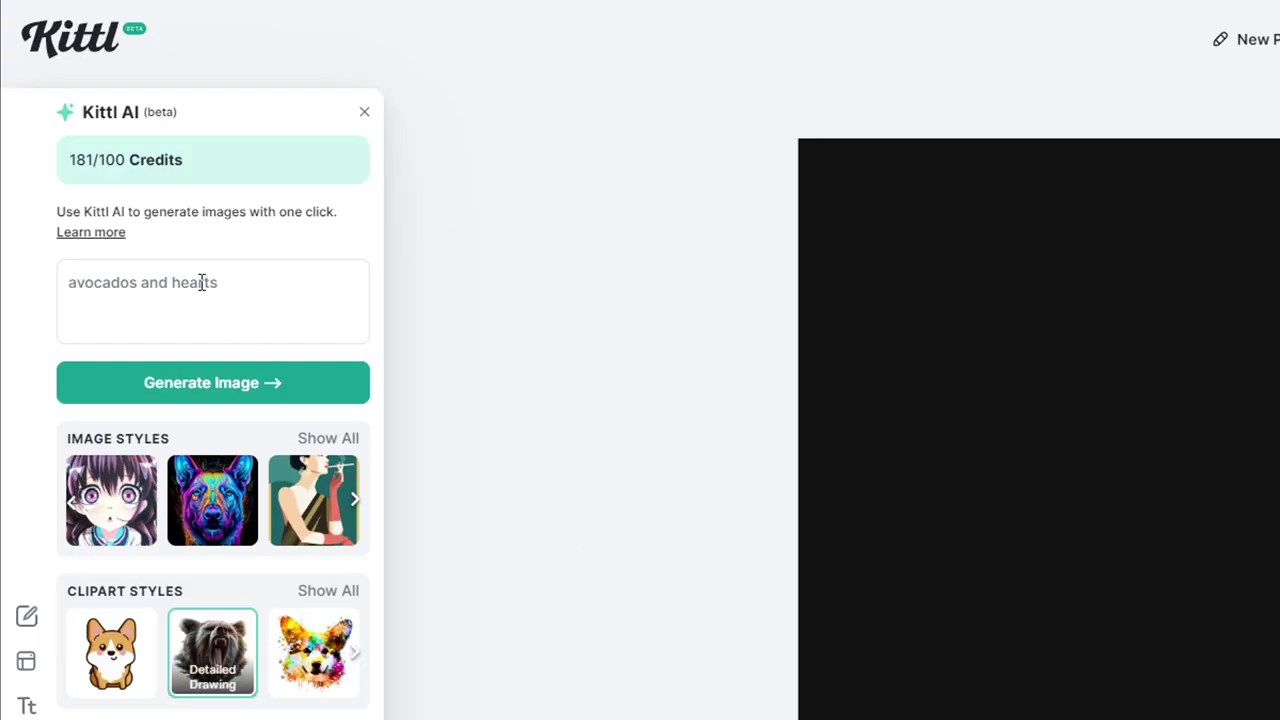
triple_click(118, 134)
text(a f)
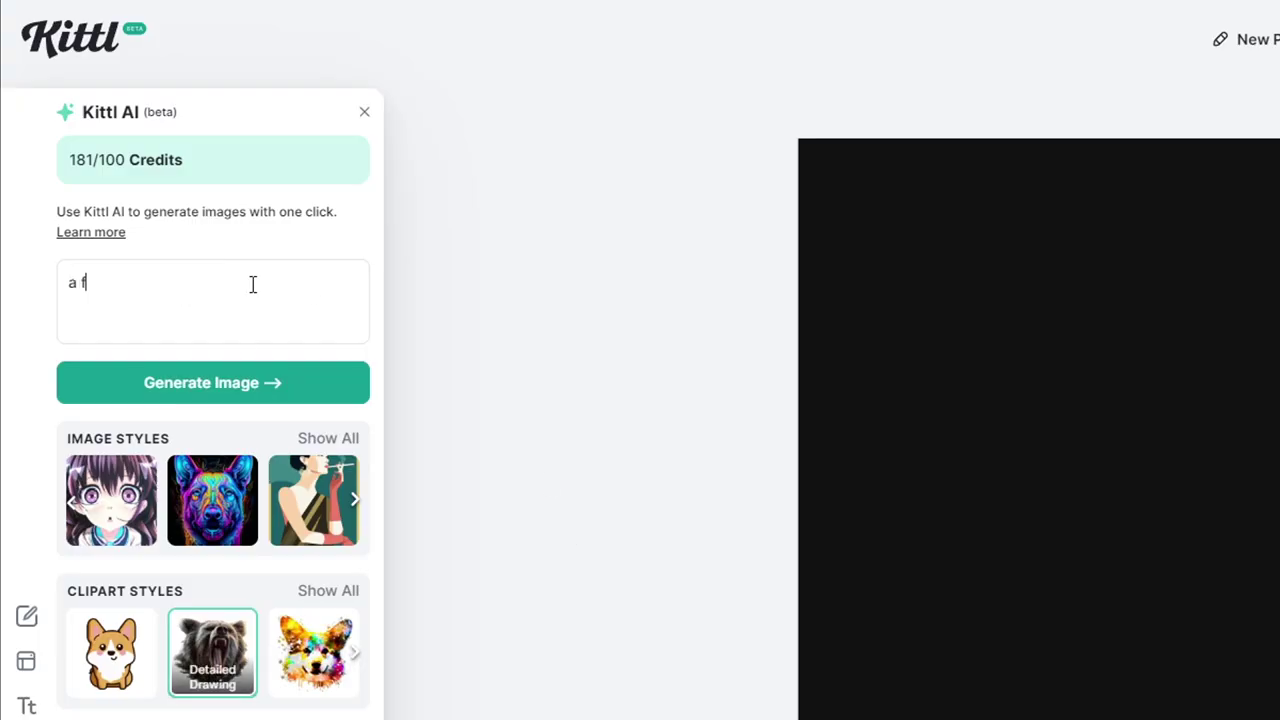
text(erocious black bear)
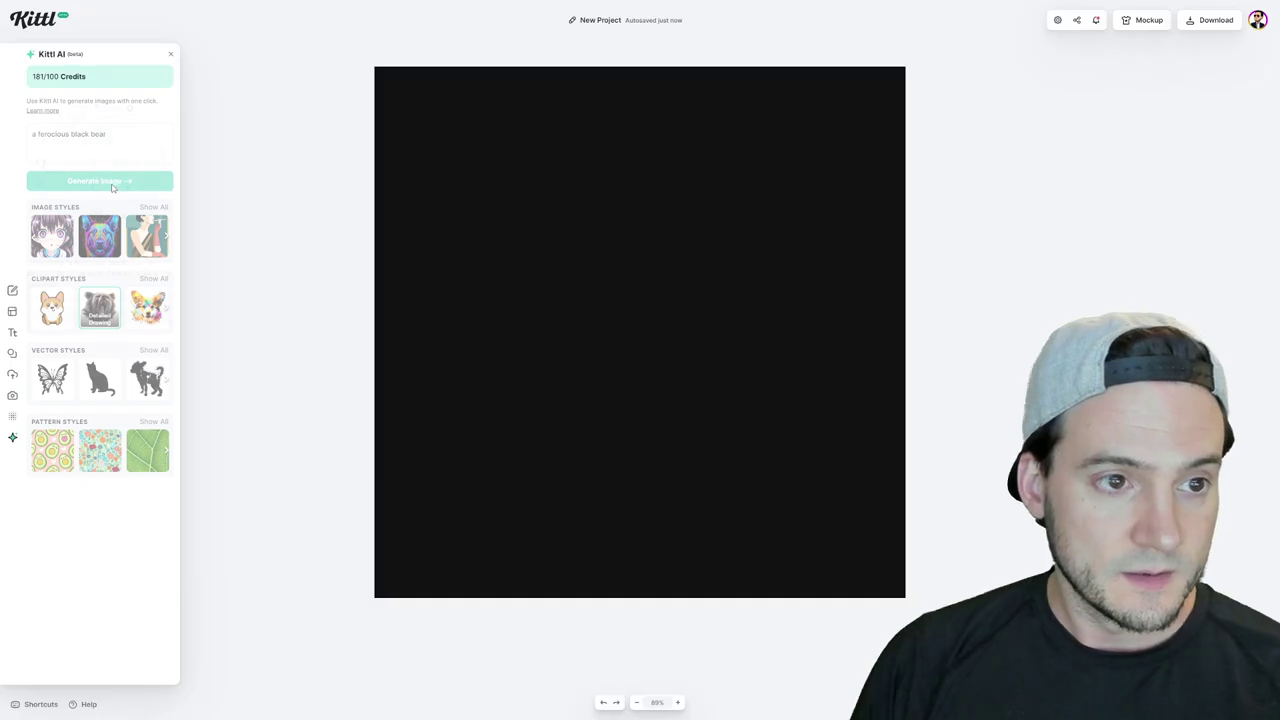
key(Return)
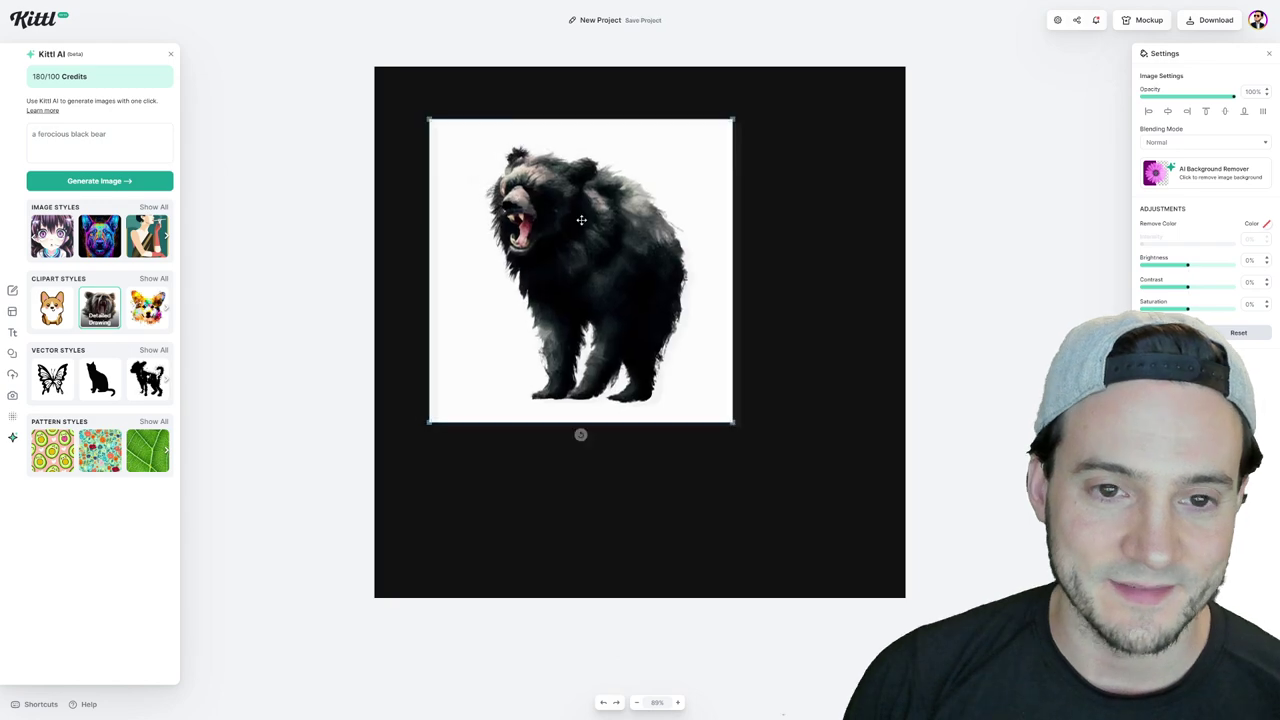
drag(768, 447, 831, 473)
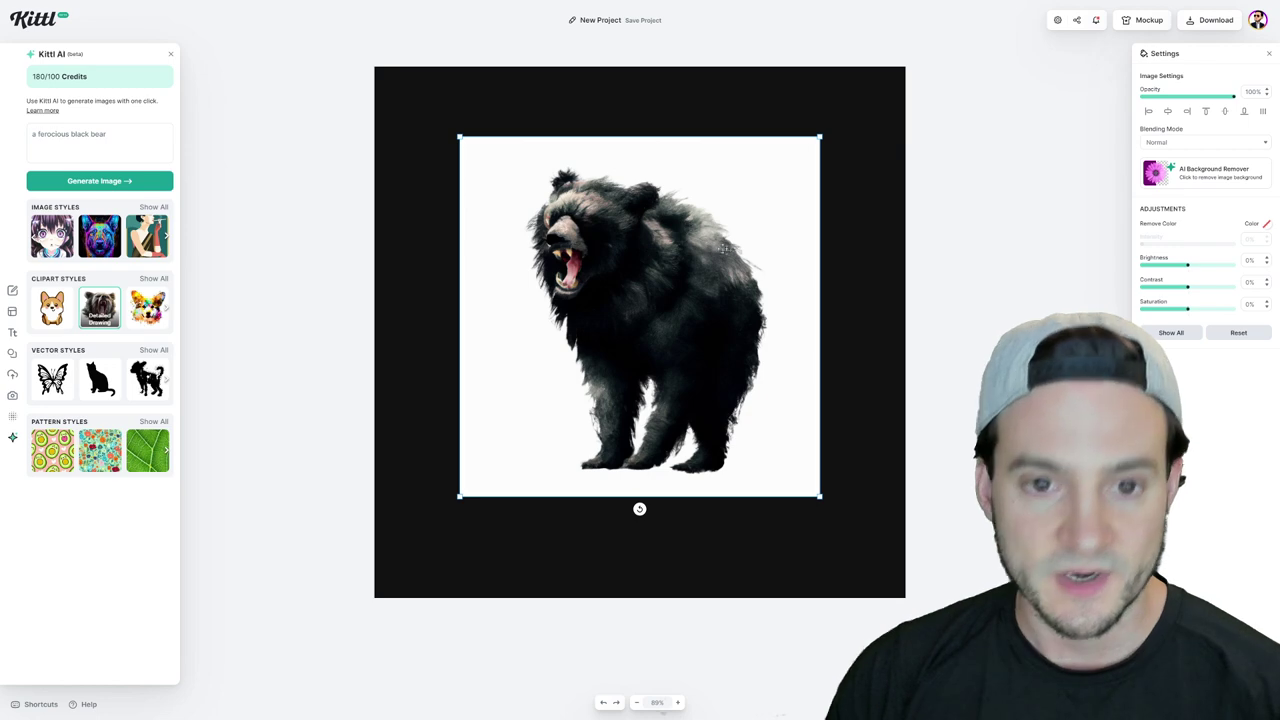
Delete the old bear and extend the prompt with 'out in the woods at dusk with trees in the background on cold soil', then generate
key(Delete)
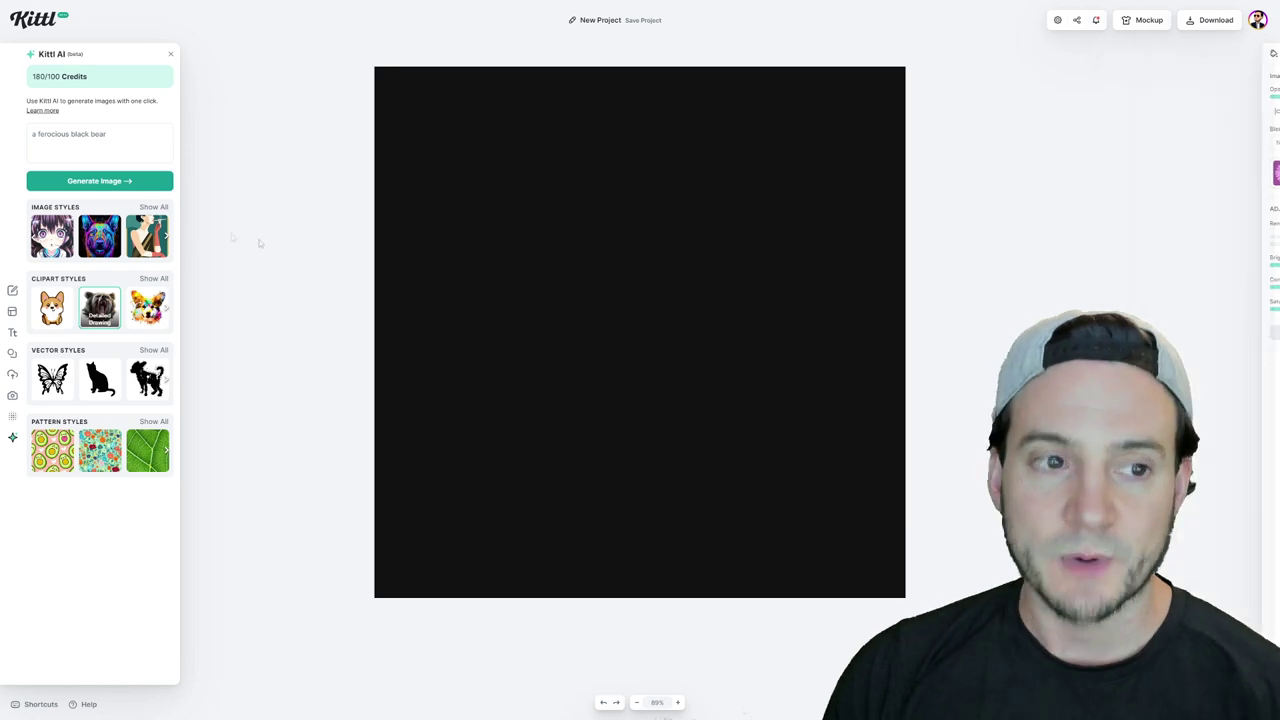
click(136, 147)
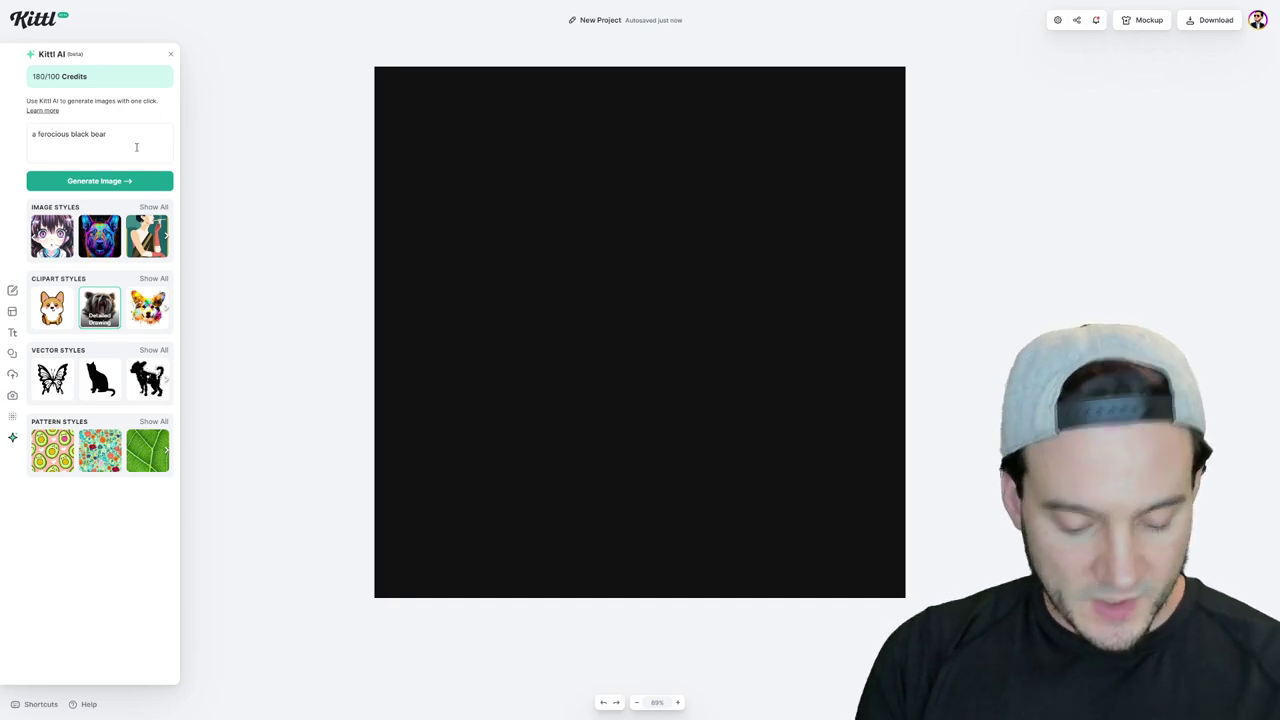
text(out in the woo)
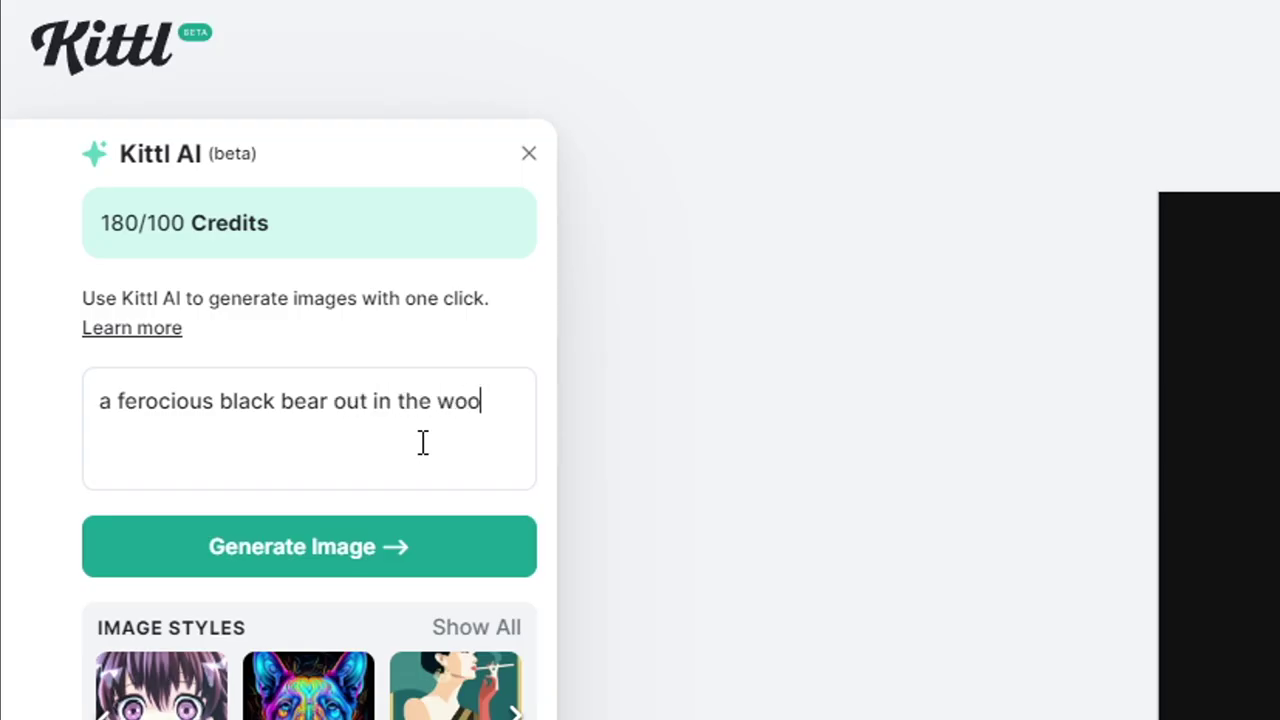
text(ds at duskl wi)
key(BackSpace)
key(BackSpace)
key(BackSpace)
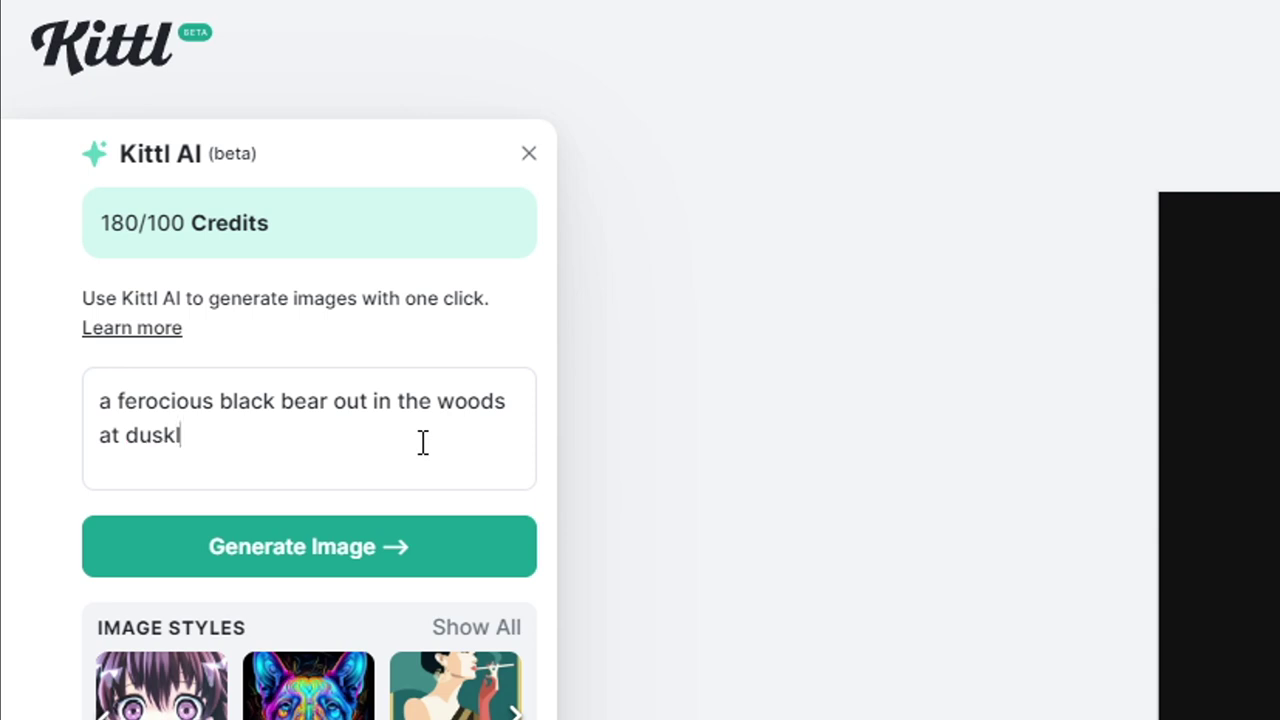
text(with trees in the back)
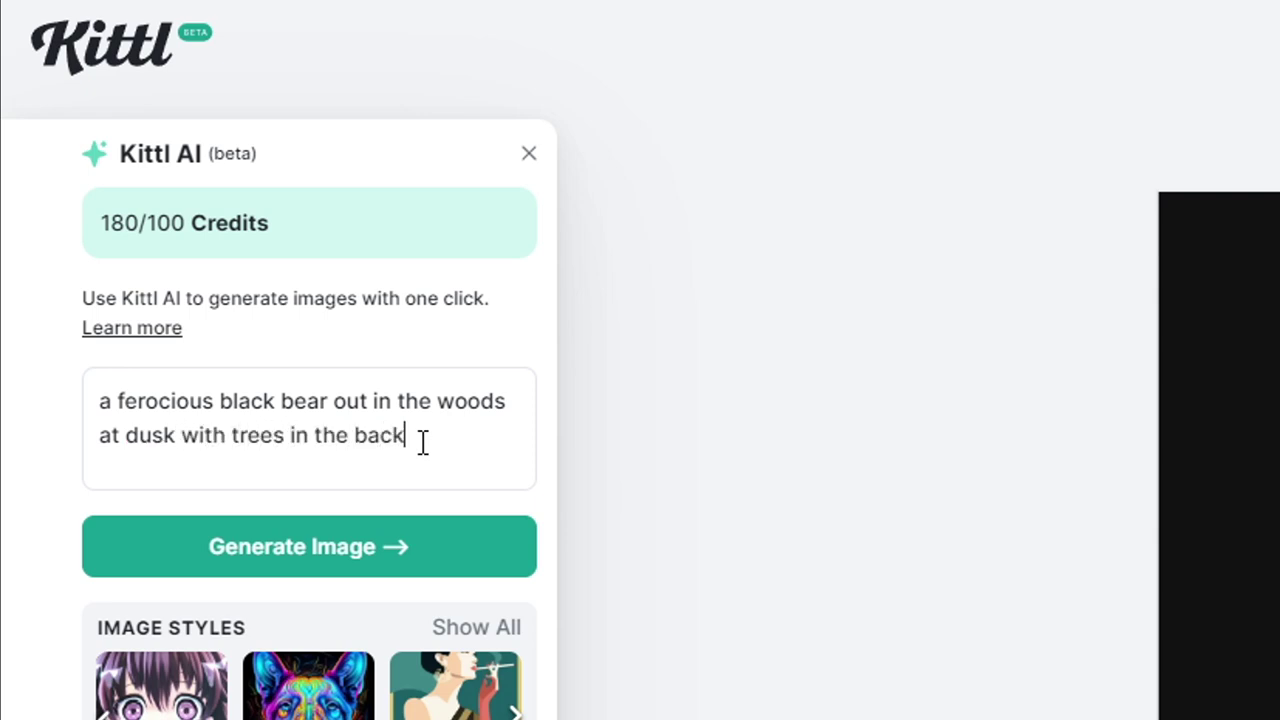
text(ground on cold soil)
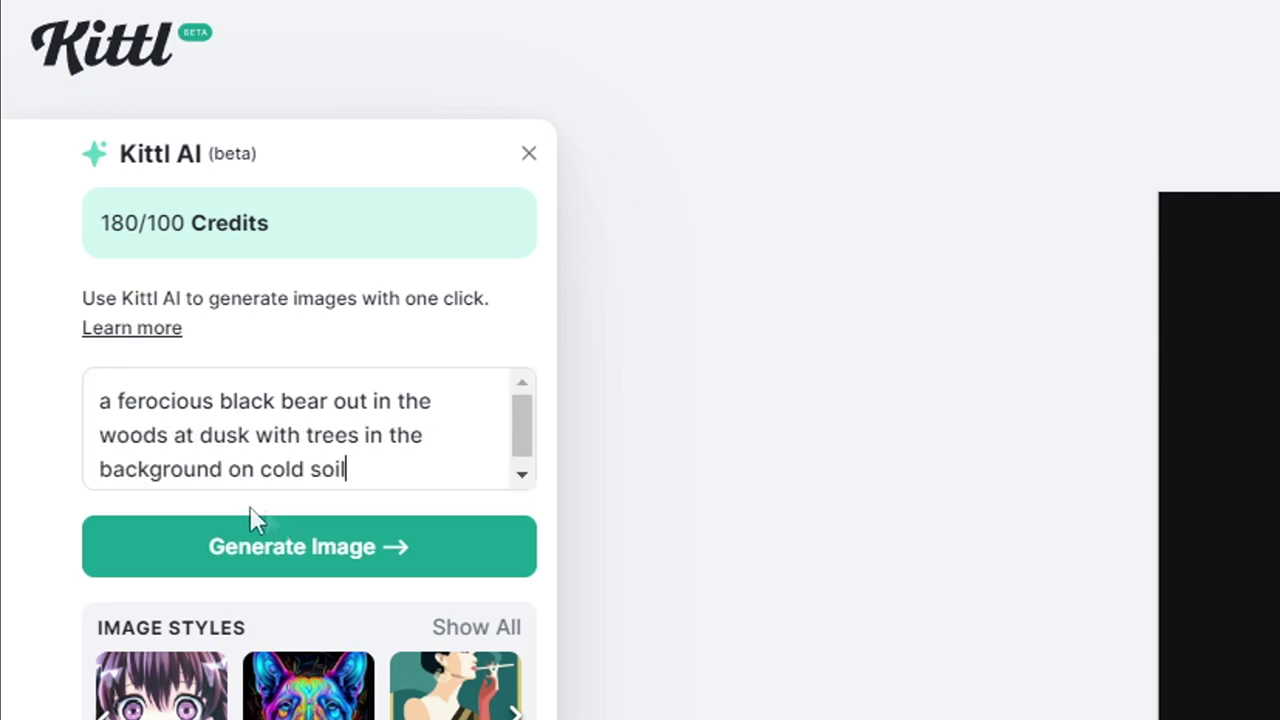
click(252, 520)
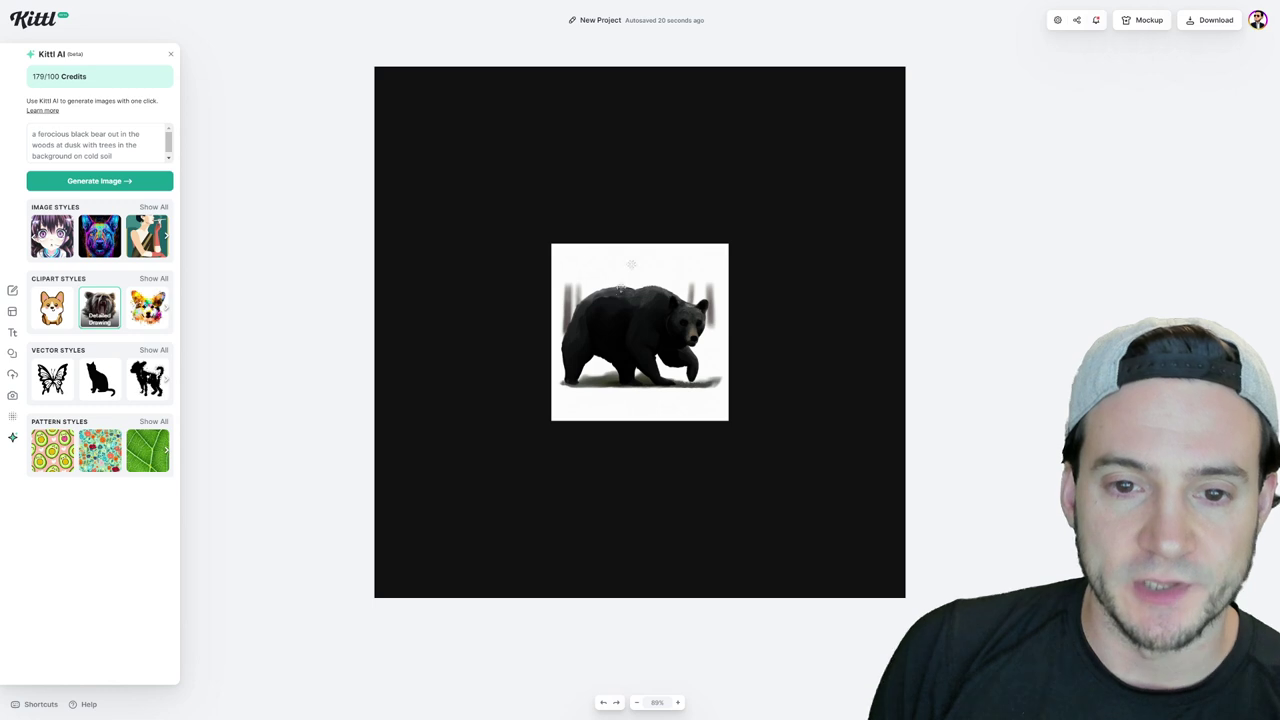
Enlarge the new bear image and move it near the canvas centre
click(680, 260)
drag(730, 243, 849, 134)
drag(676, 209, 607, 230)
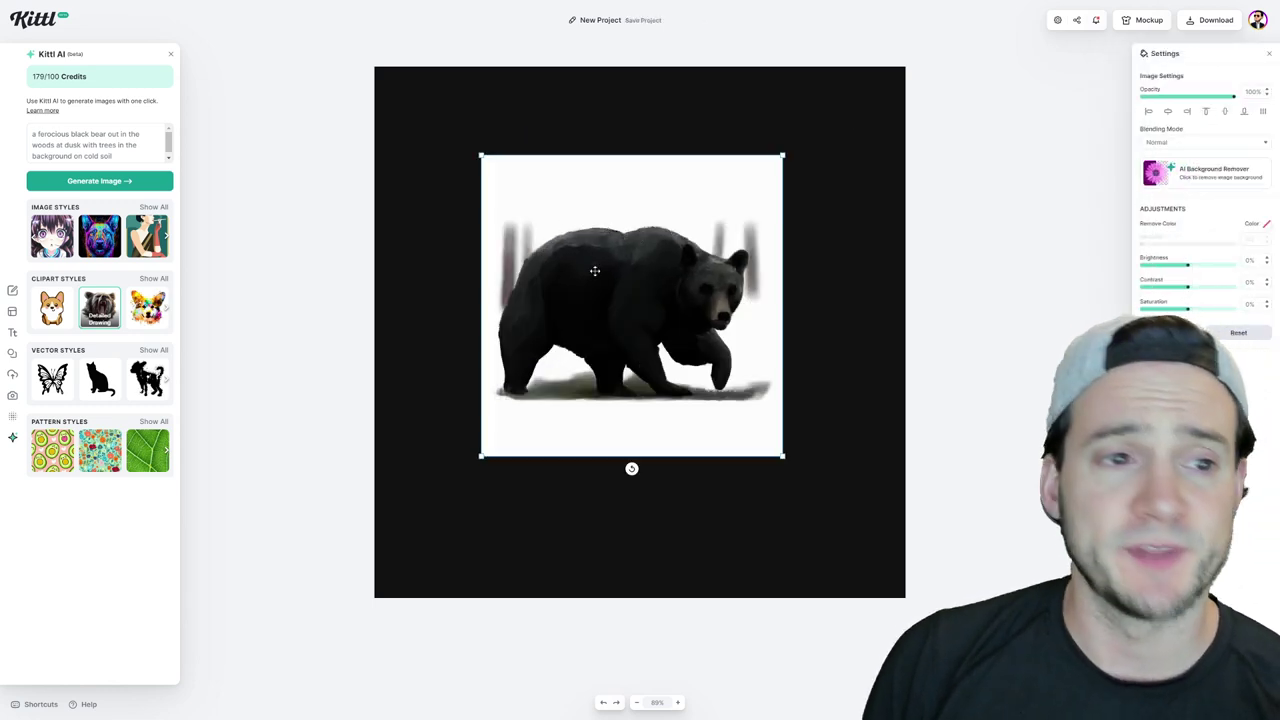
Delete the bear and switch the clipart style to Marble
key(Delete)
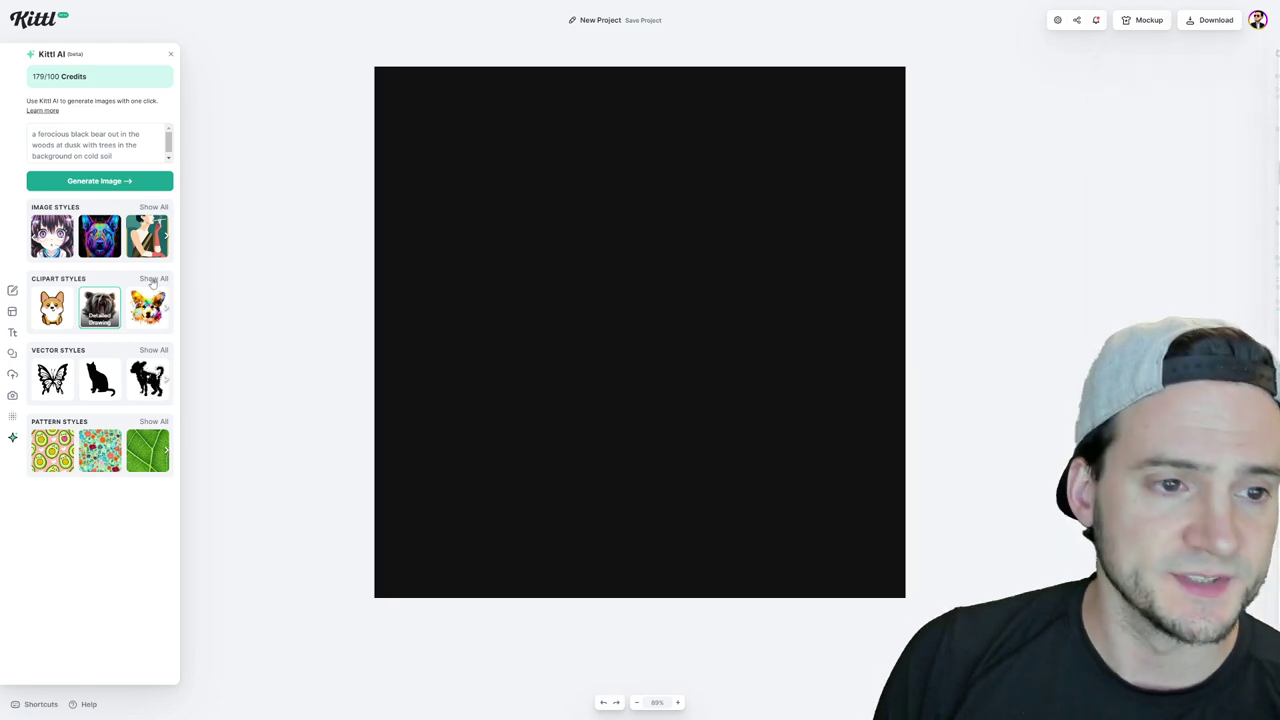
click(153, 278)
scroll(270, 300, up, 2)
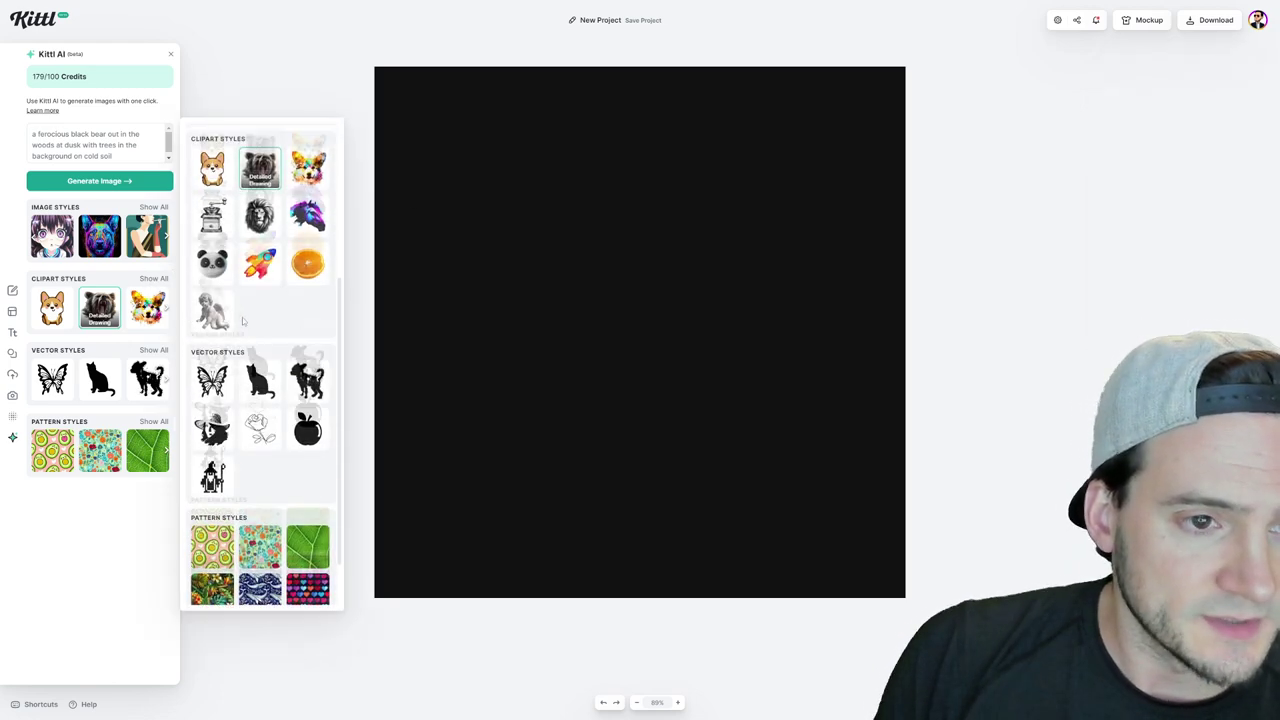
click(209, 388)
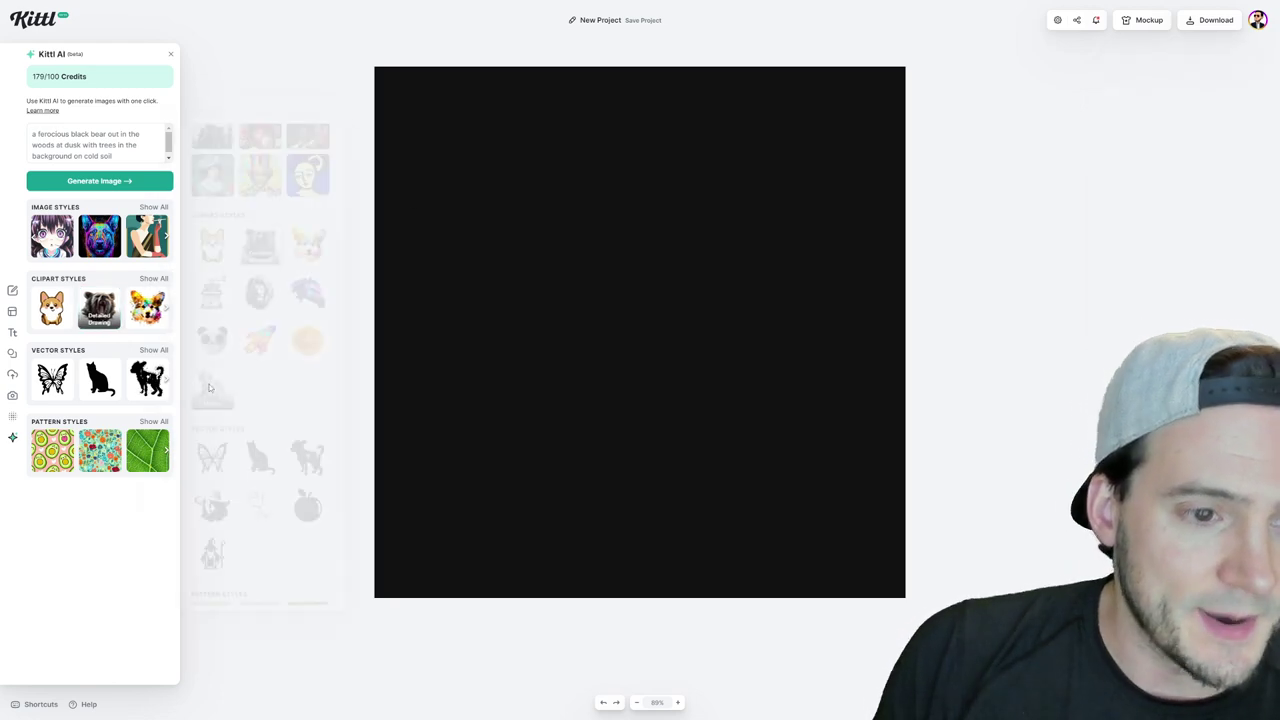
Replace the prompt with 'a marble statue of two cherubs with wings an one with a bow and arrow the other with a harp.'
triple_click(90, 145)
text(a marble s)
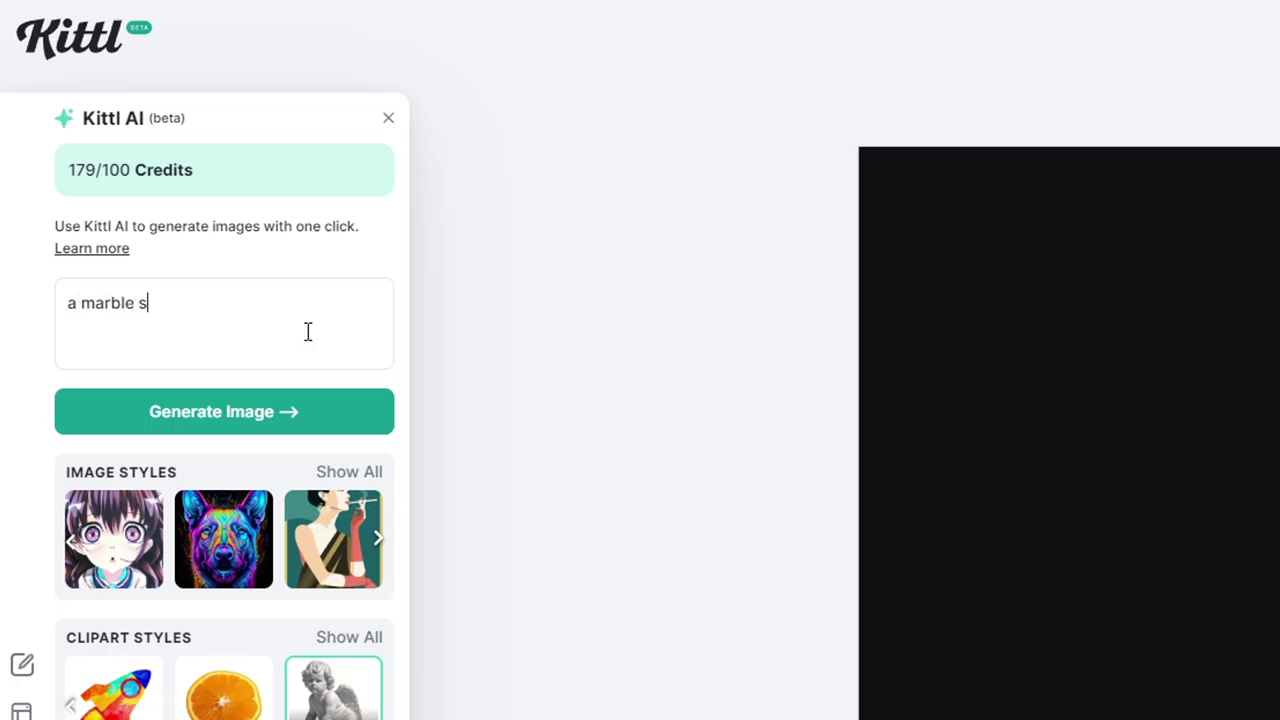
text(tatue of a)
key(BackSpace)
text(two cherubs)
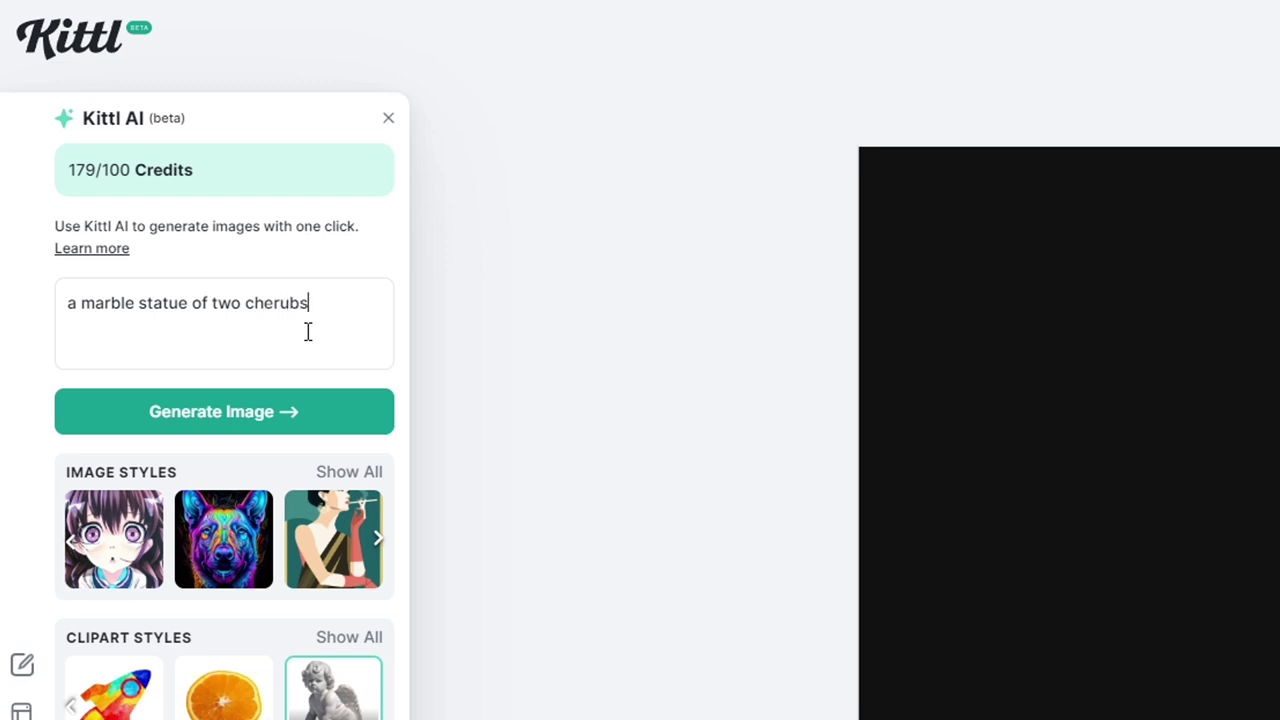
text( with wings and)
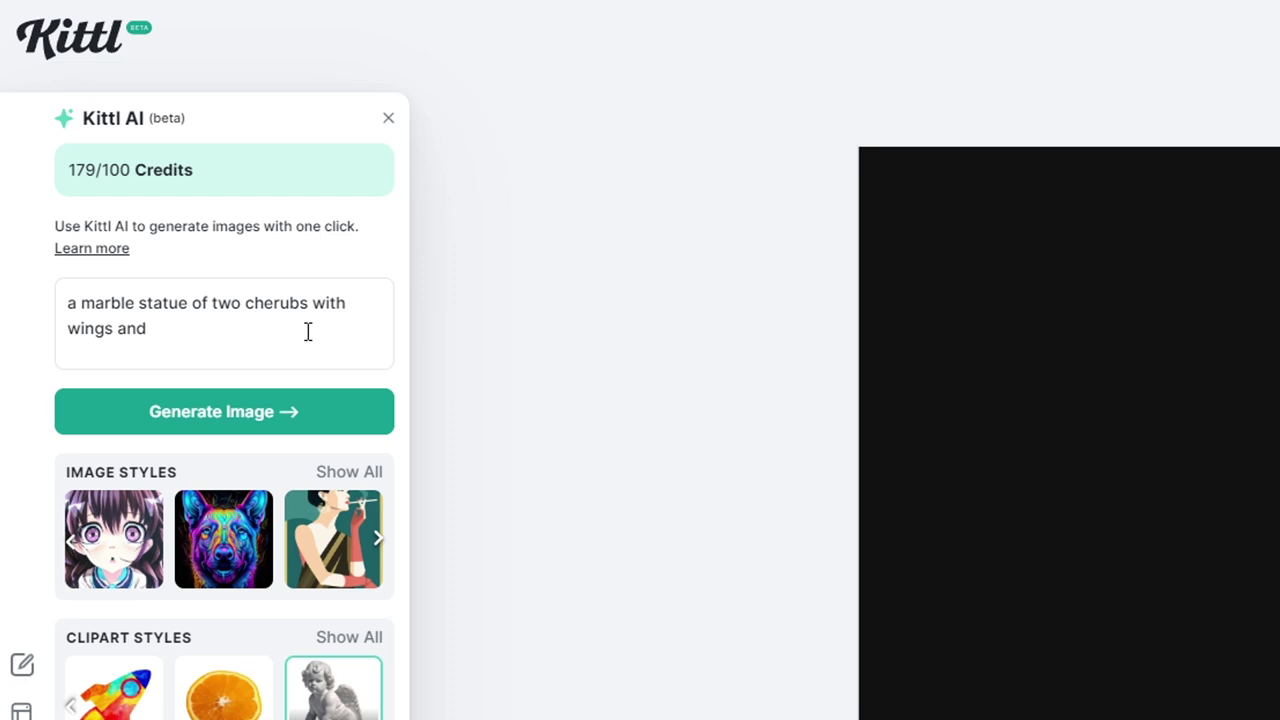
key(BackSpace)
key(BackSpace)
key(BackSpace)
text(one with a bow and a)
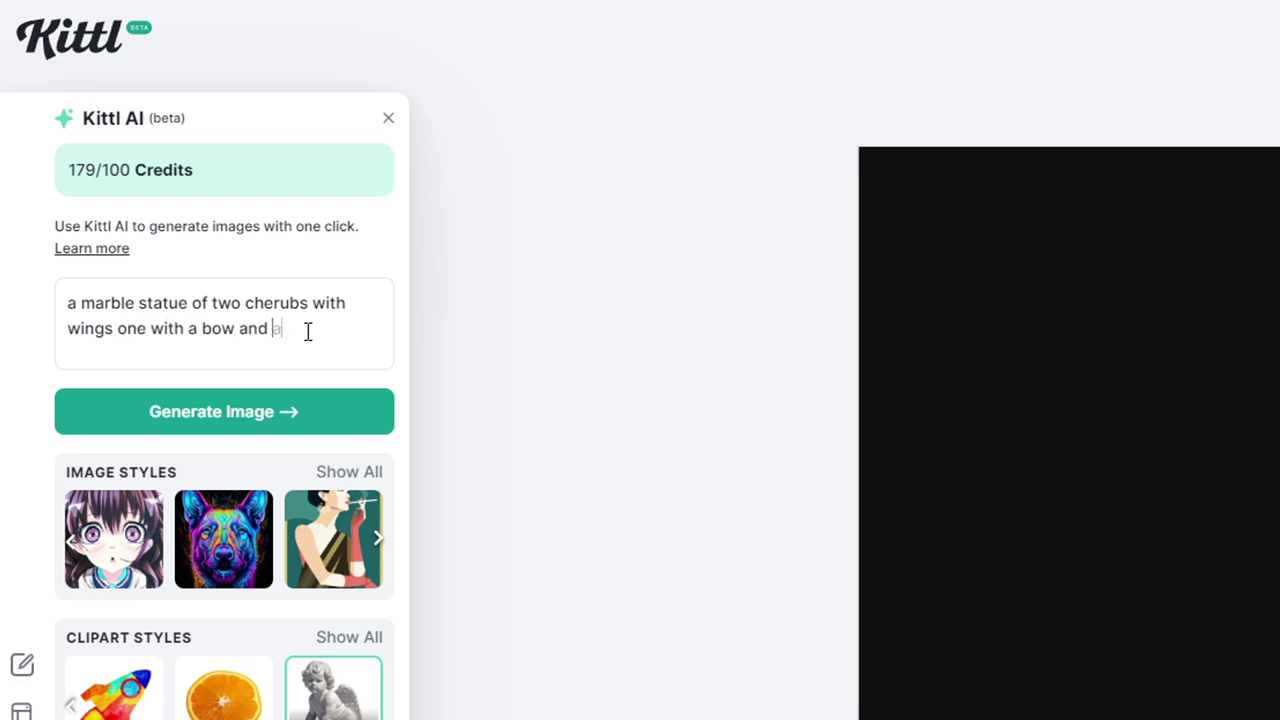
text(rrow the other with a )
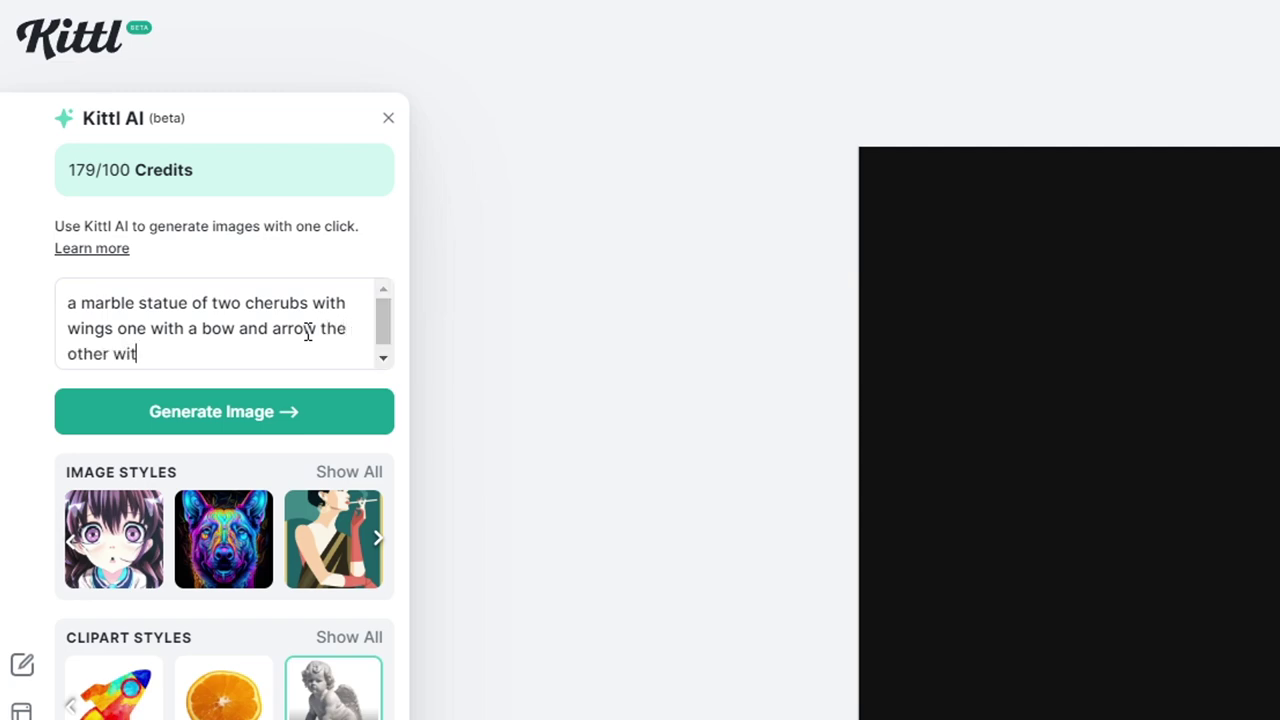
text(harp.)
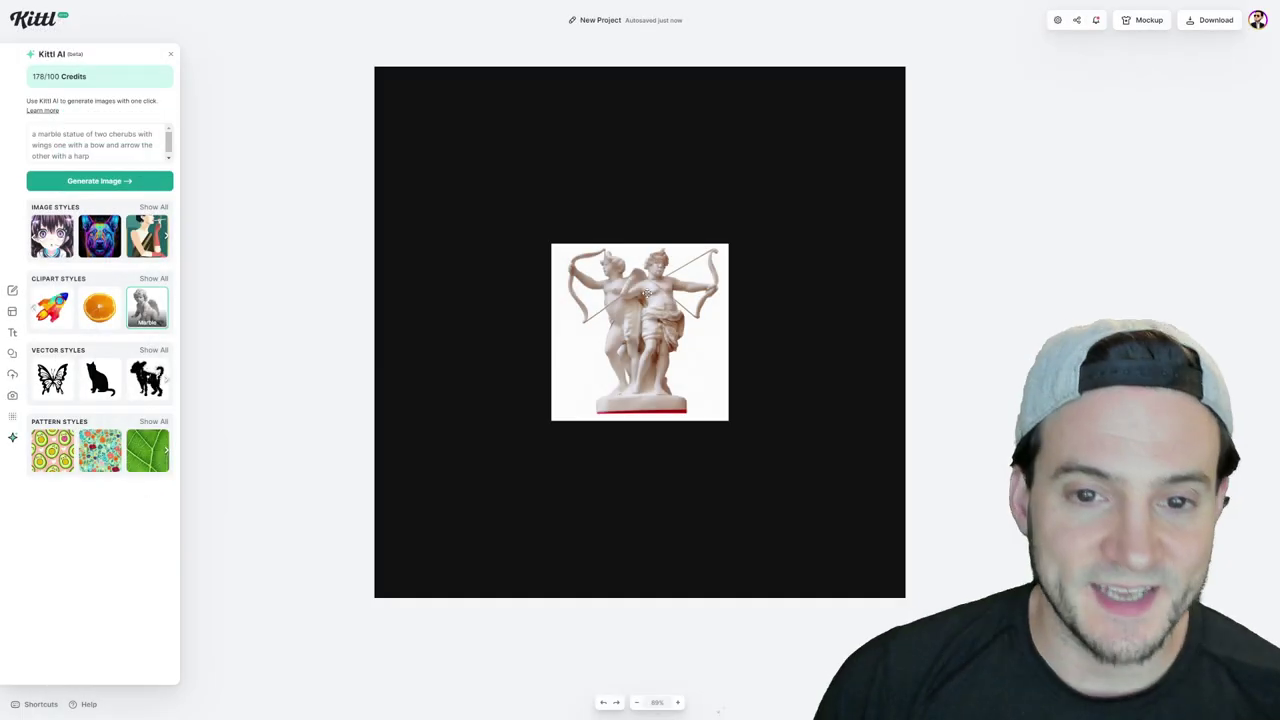
Enlarge the statue to about twice its size, move it down-left, then choose Product Shot and delete it
click(647, 291)
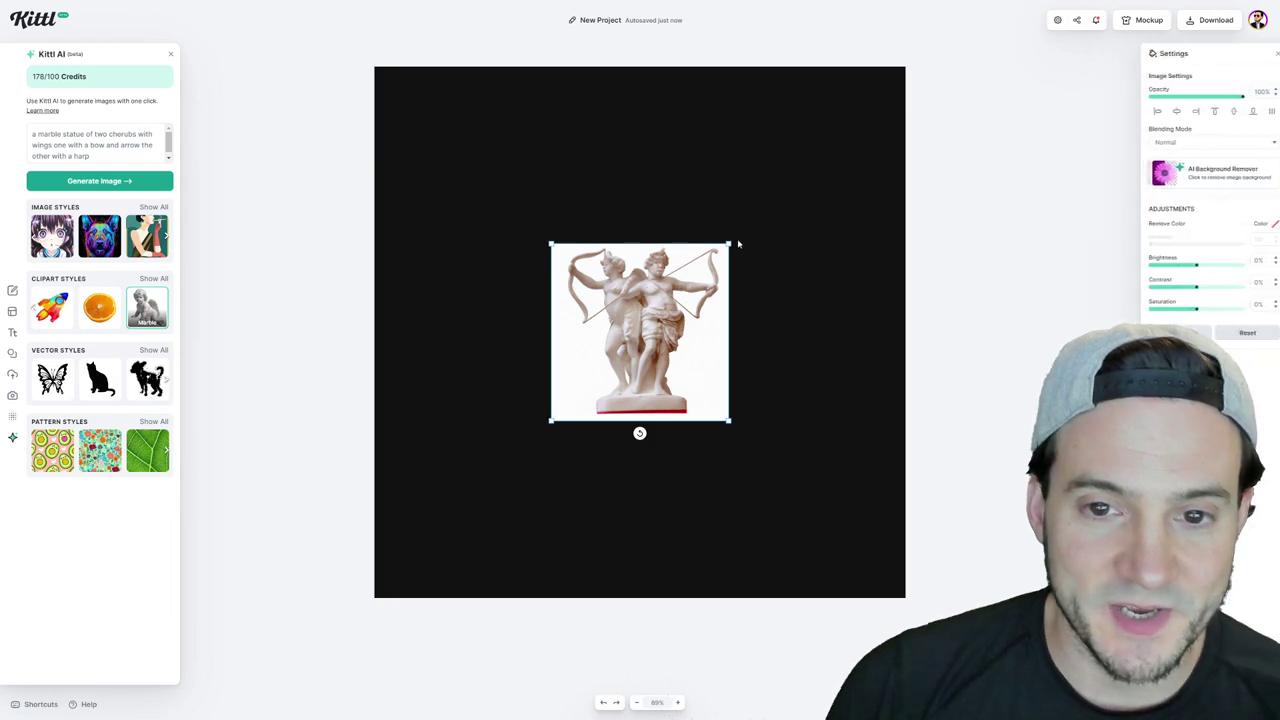
drag(728, 244, 890, 83)
drag(783, 178, 720, 247)
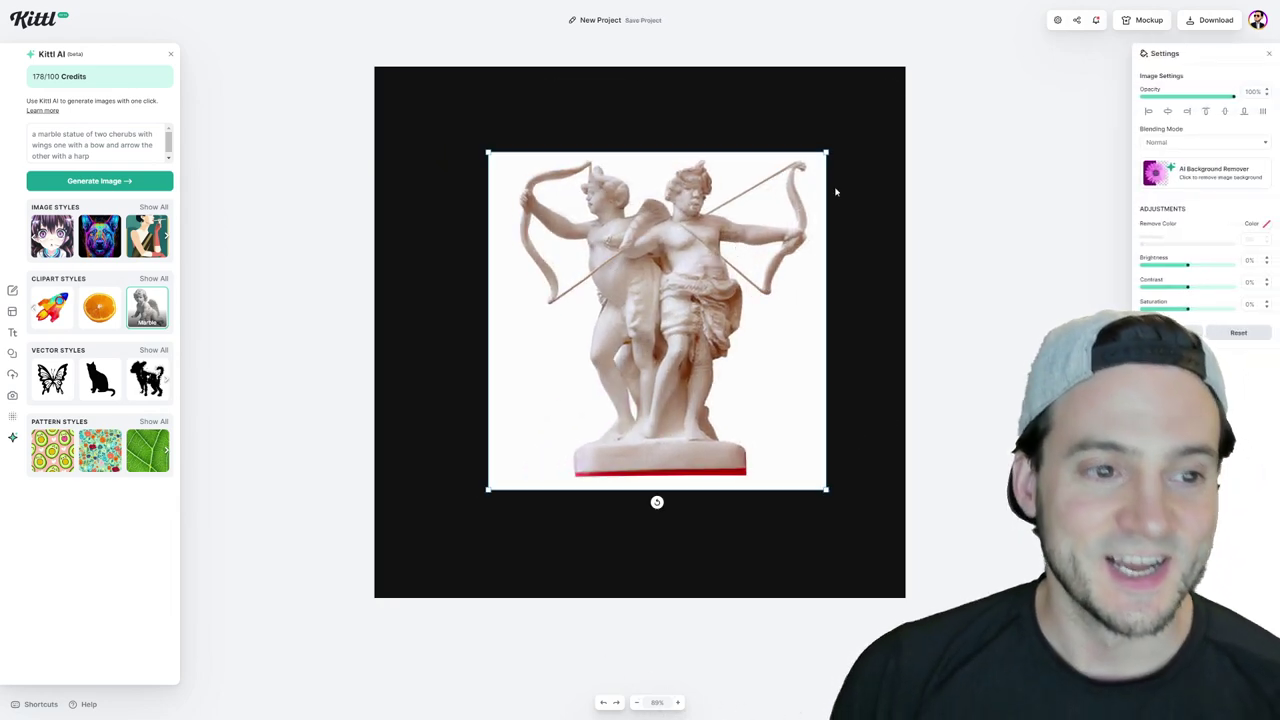
click(99, 307)
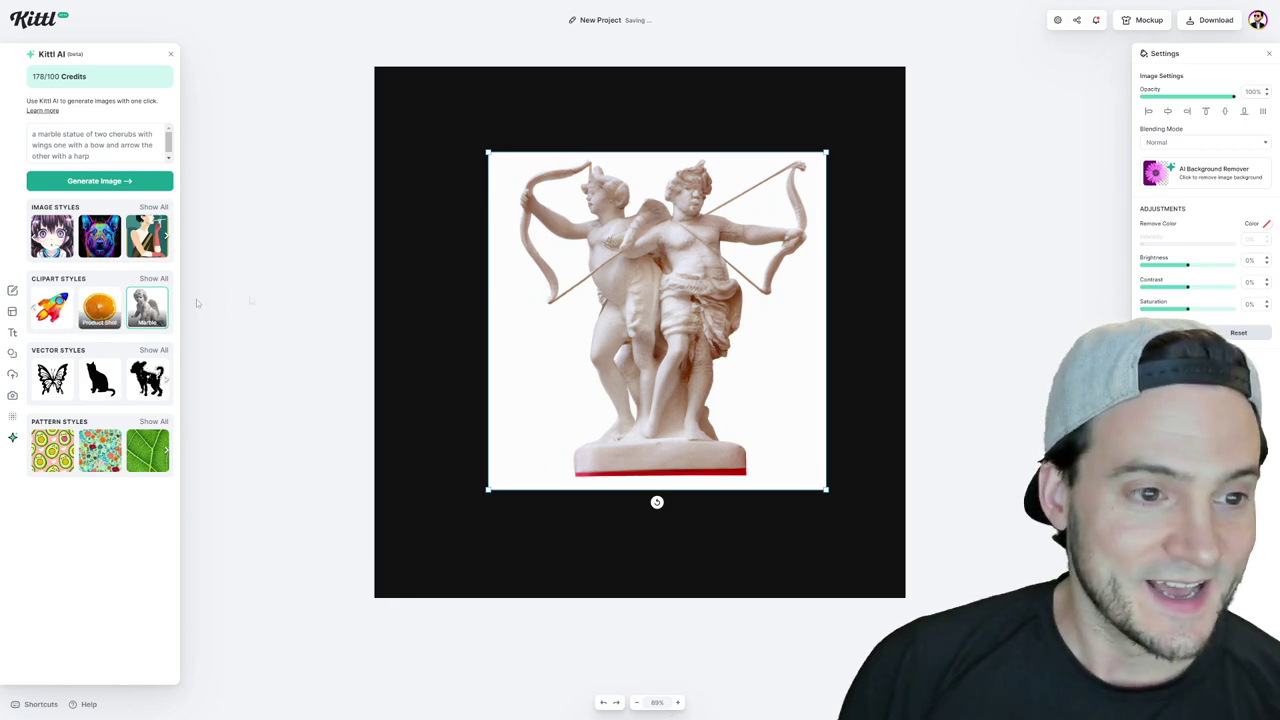
key(Delete)
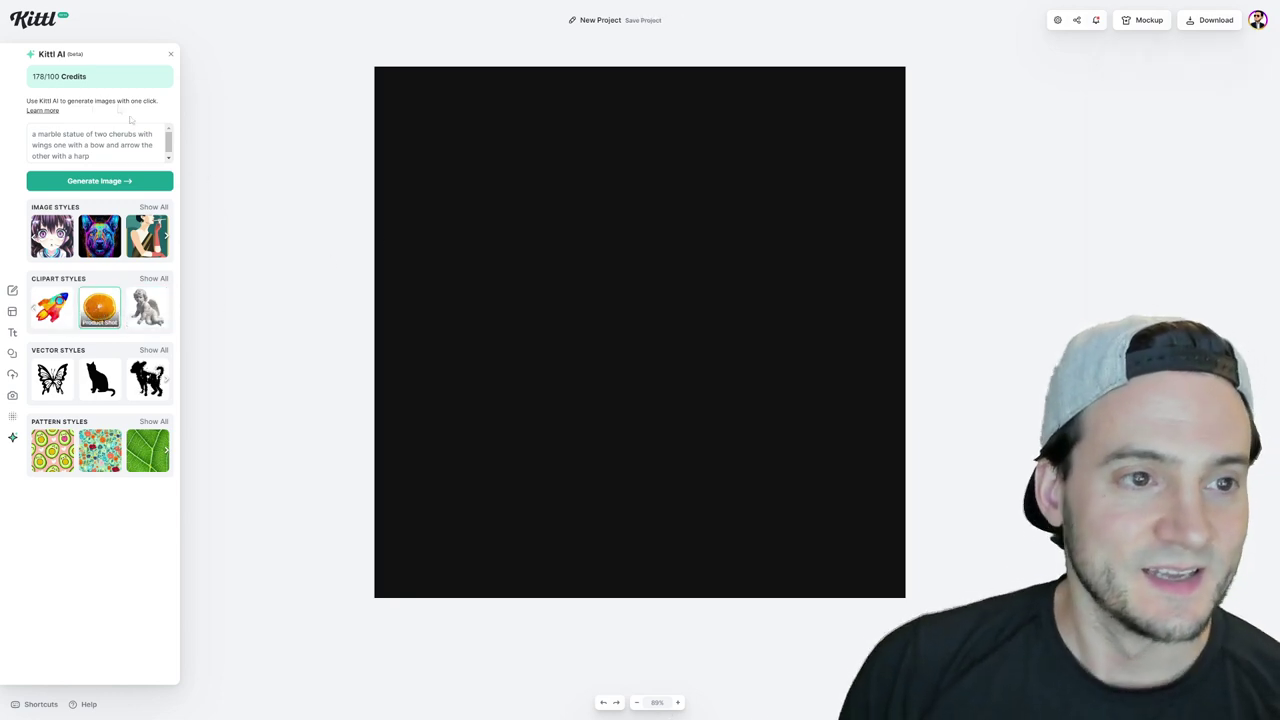
Replace the prompt with 'a garlic press being used to mash up a garlic clove'
triple_click(92, 145)
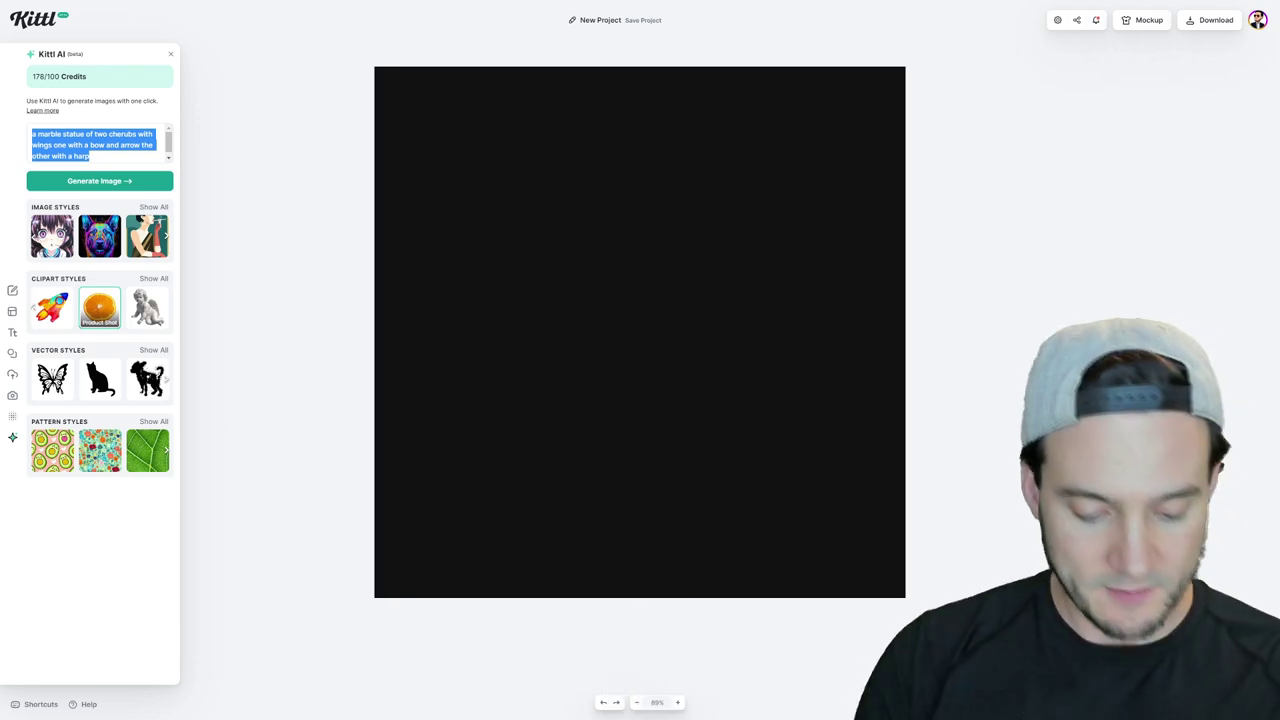
text(a garlic press be)
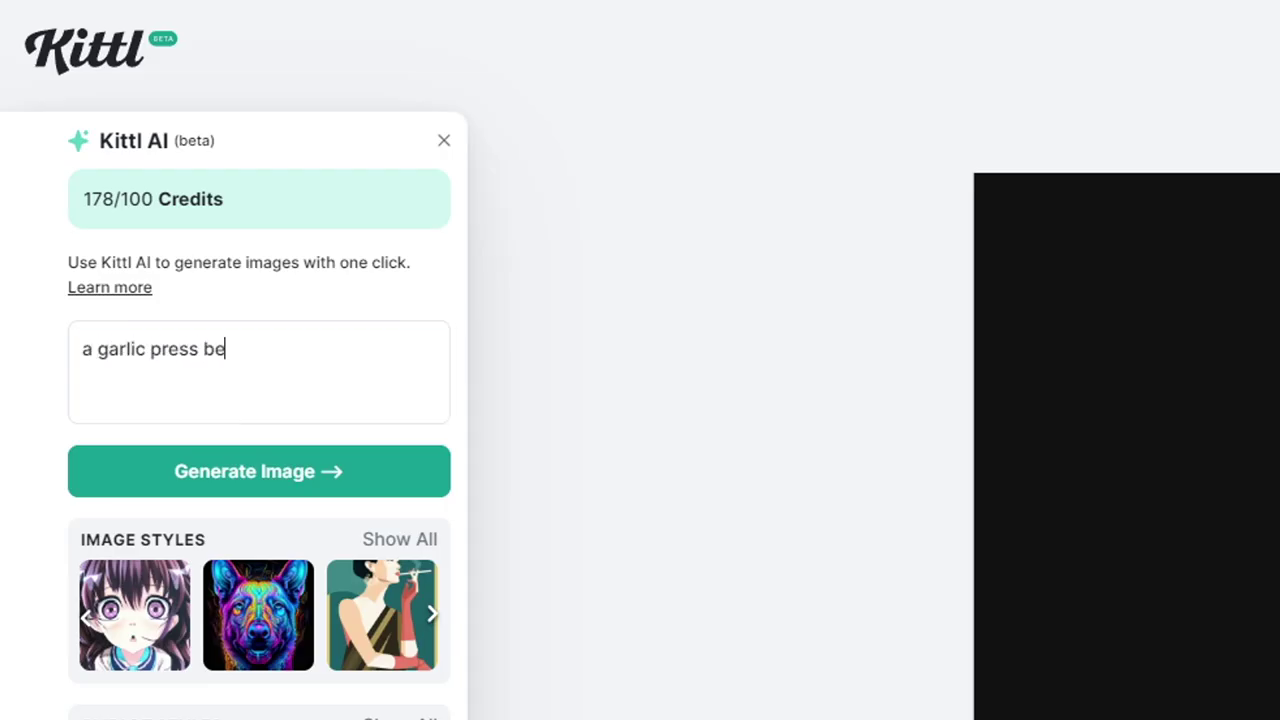
text(ing used to mash  up ga)
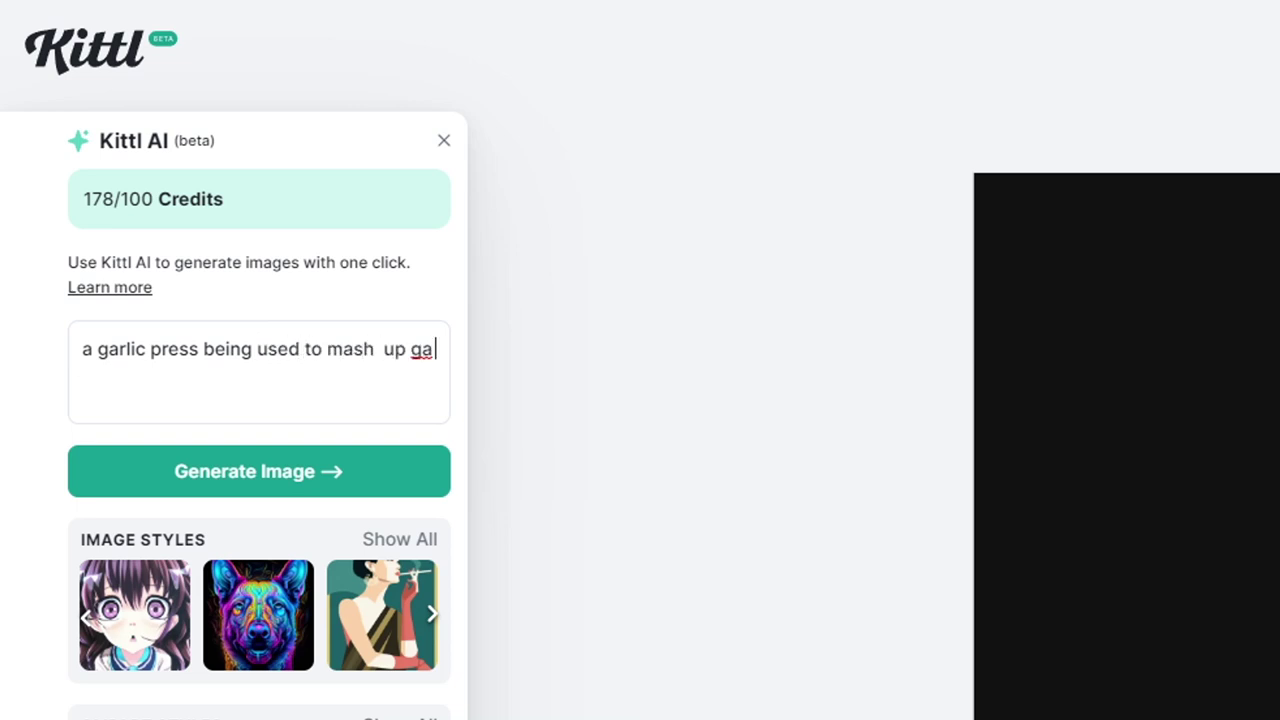
key(BackSpace)
key(BackSpace)
text(a garlic clove)
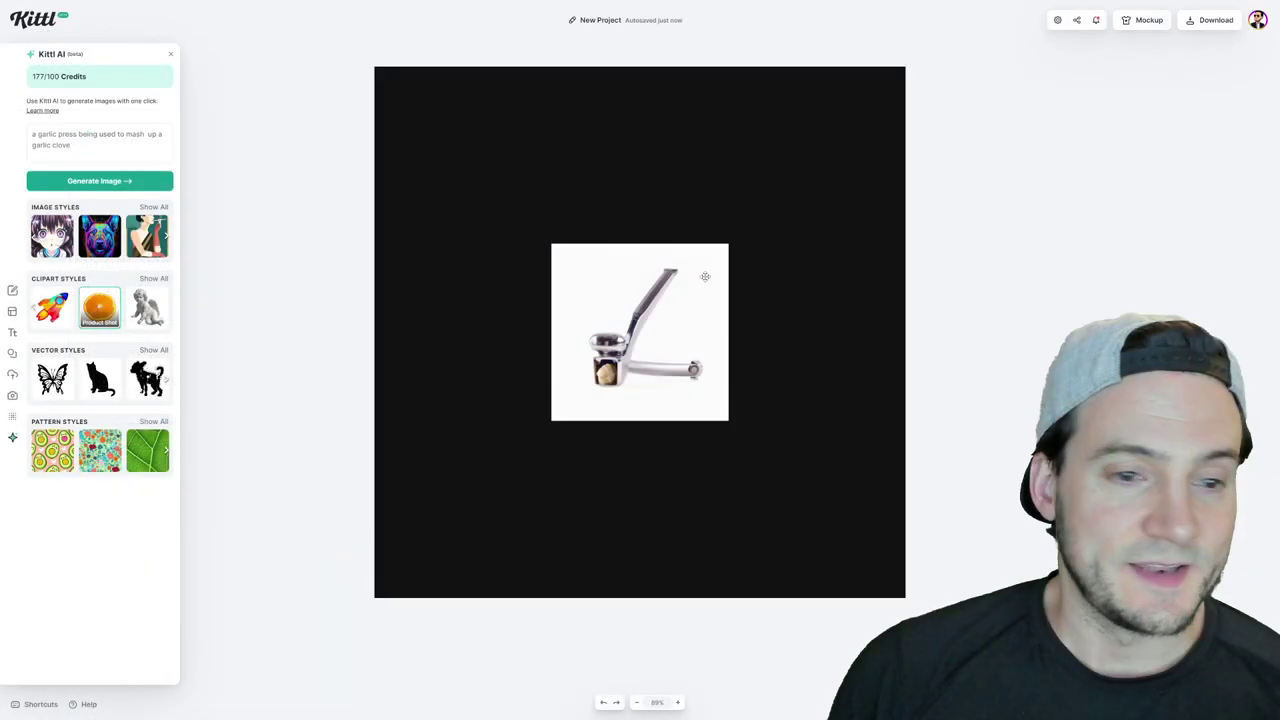
Enlarge and reposition the generated garlic press image, then choose the Color Splatter clipart style
click(725, 248)
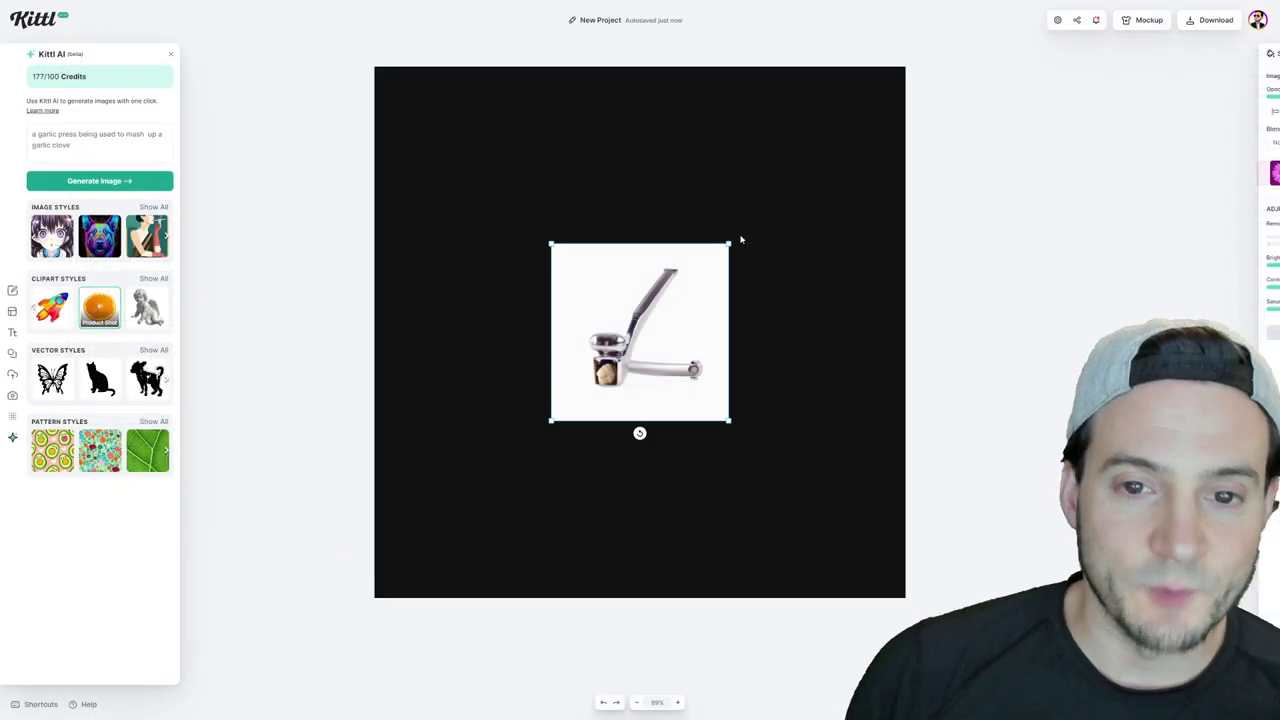
drag(729, 243, 906, 132)
drag(700, 300, 709, 257)
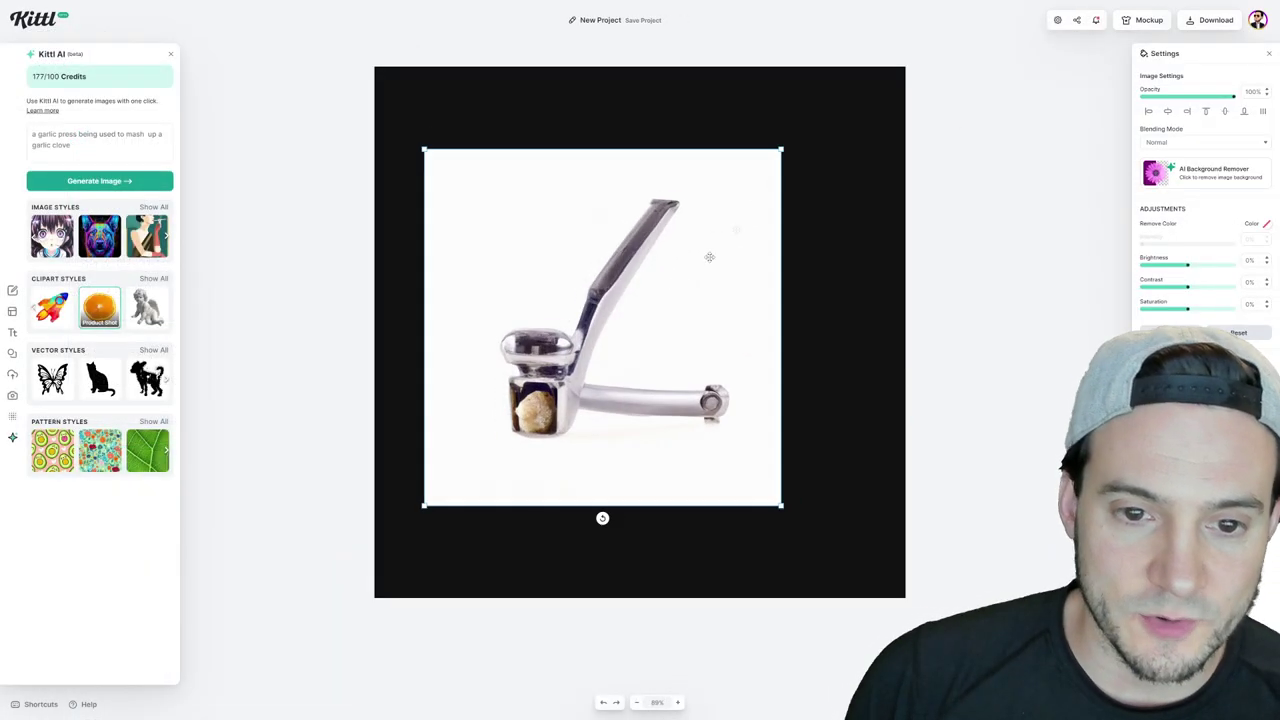
drag(775, 150, 829, 103)
drag(737, 202, 765, 200)
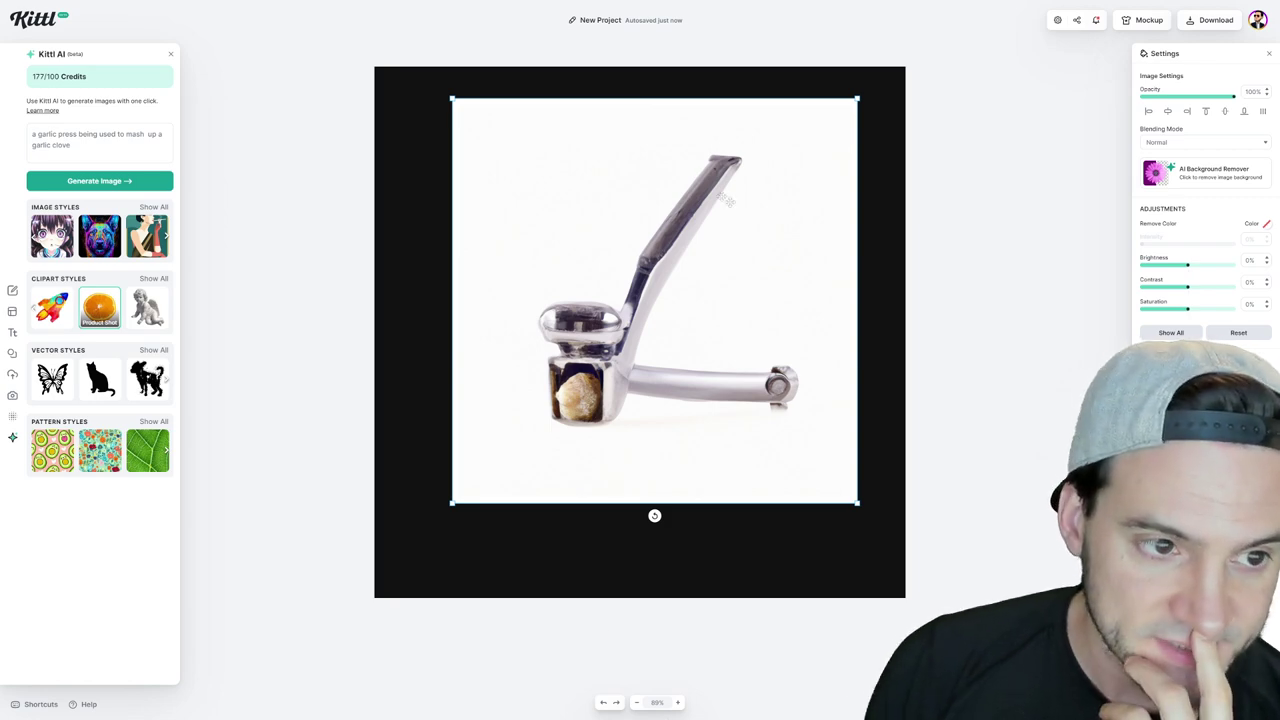
click(155, 279)
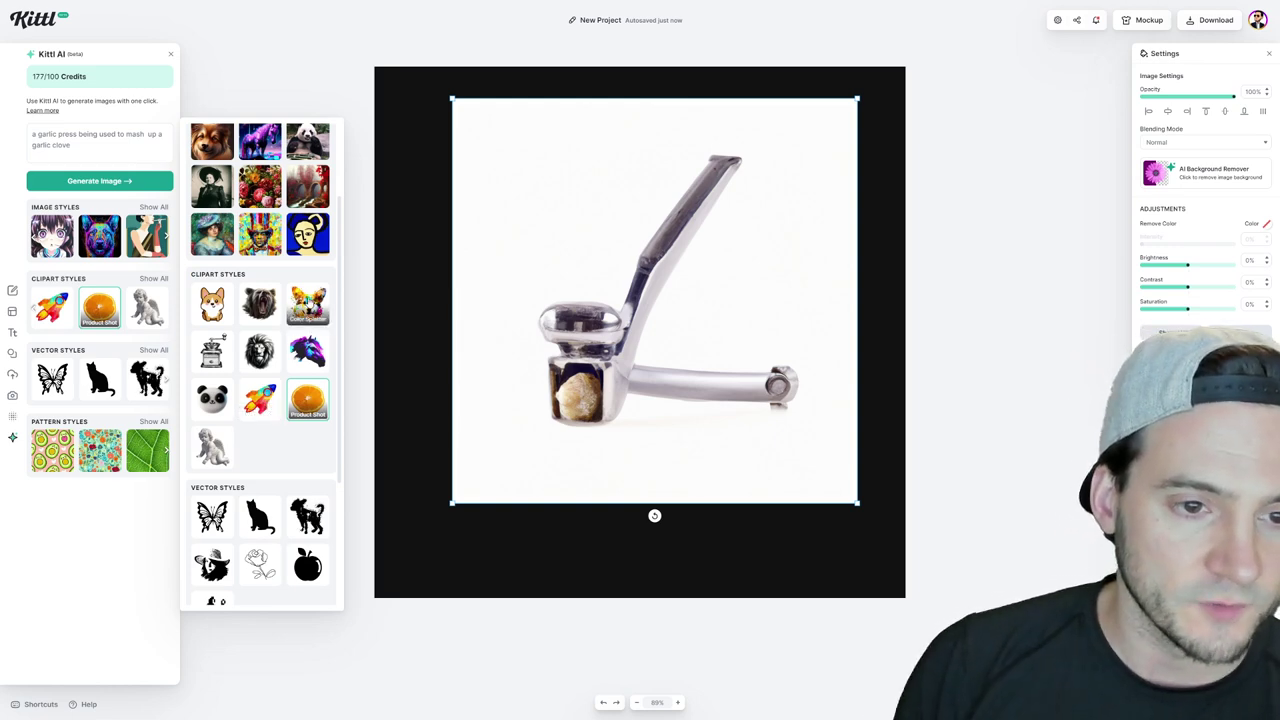
click(308, 305)
Delete the garlic press and replace the prompt with 'a cute corgi puppy sitting'
key(Delete)
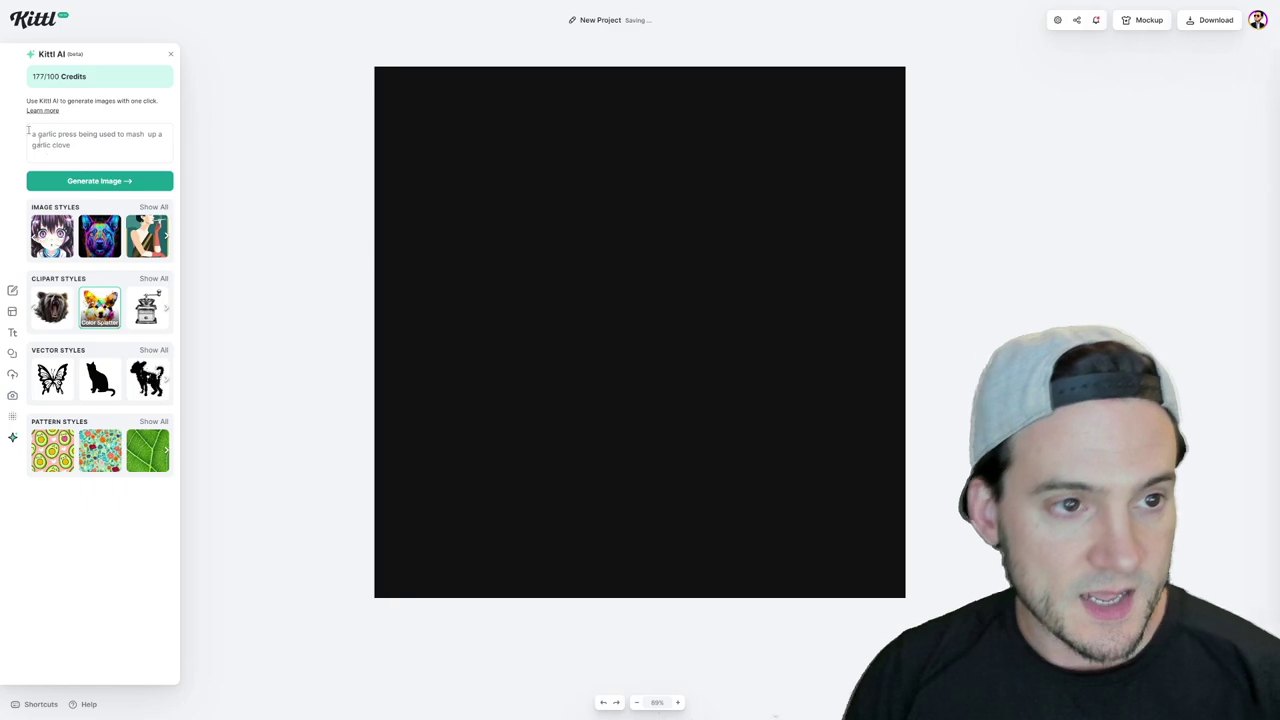
triple_click(28, 130)
text(a cute )
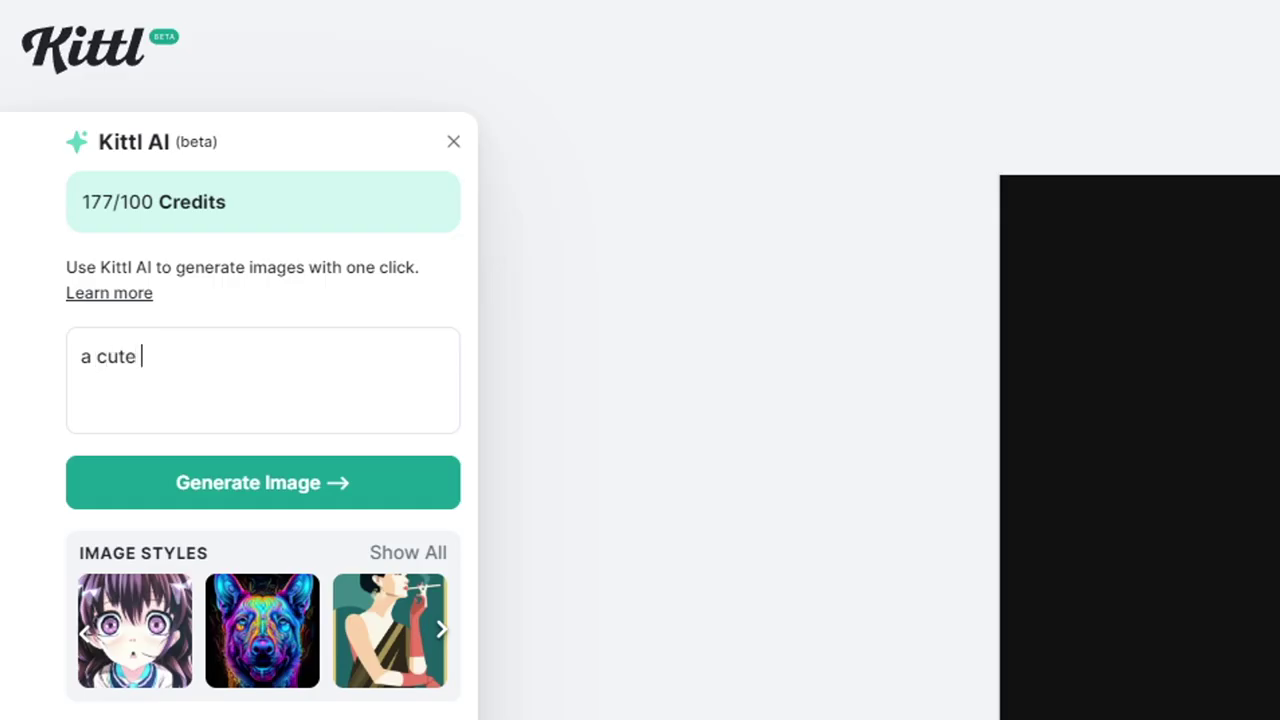
text(corgi puppy)
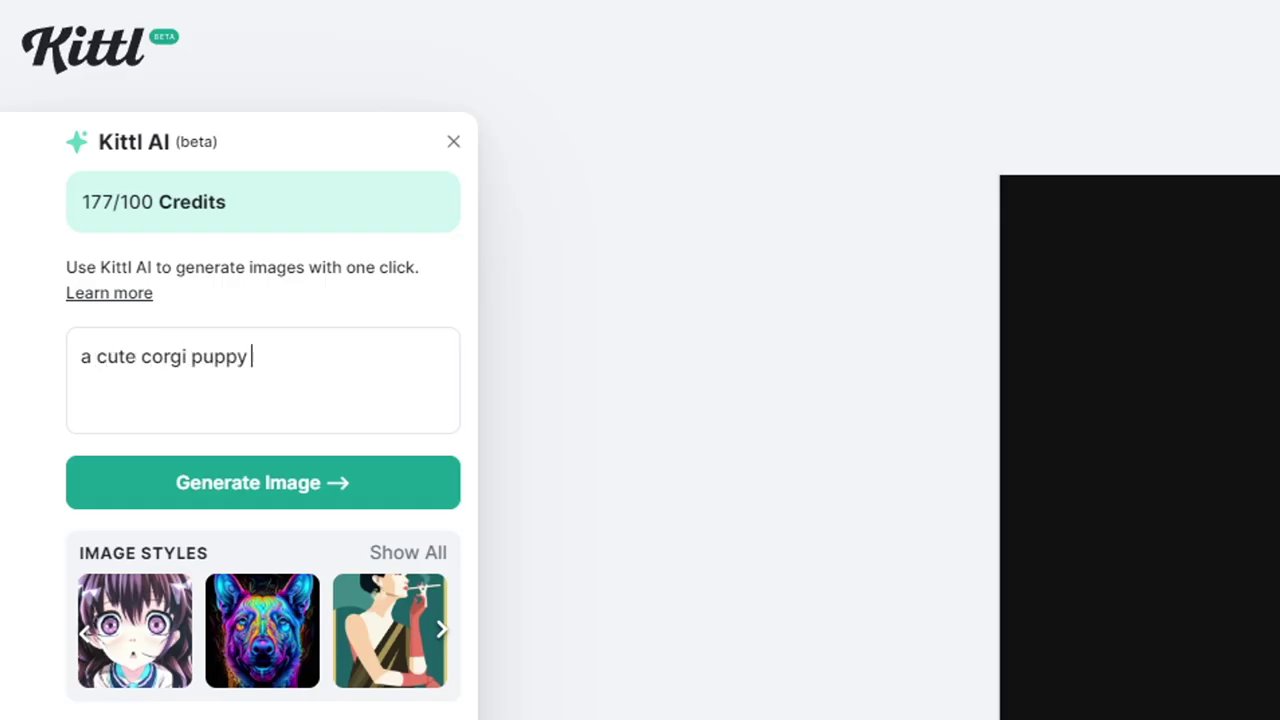
text( sitting)
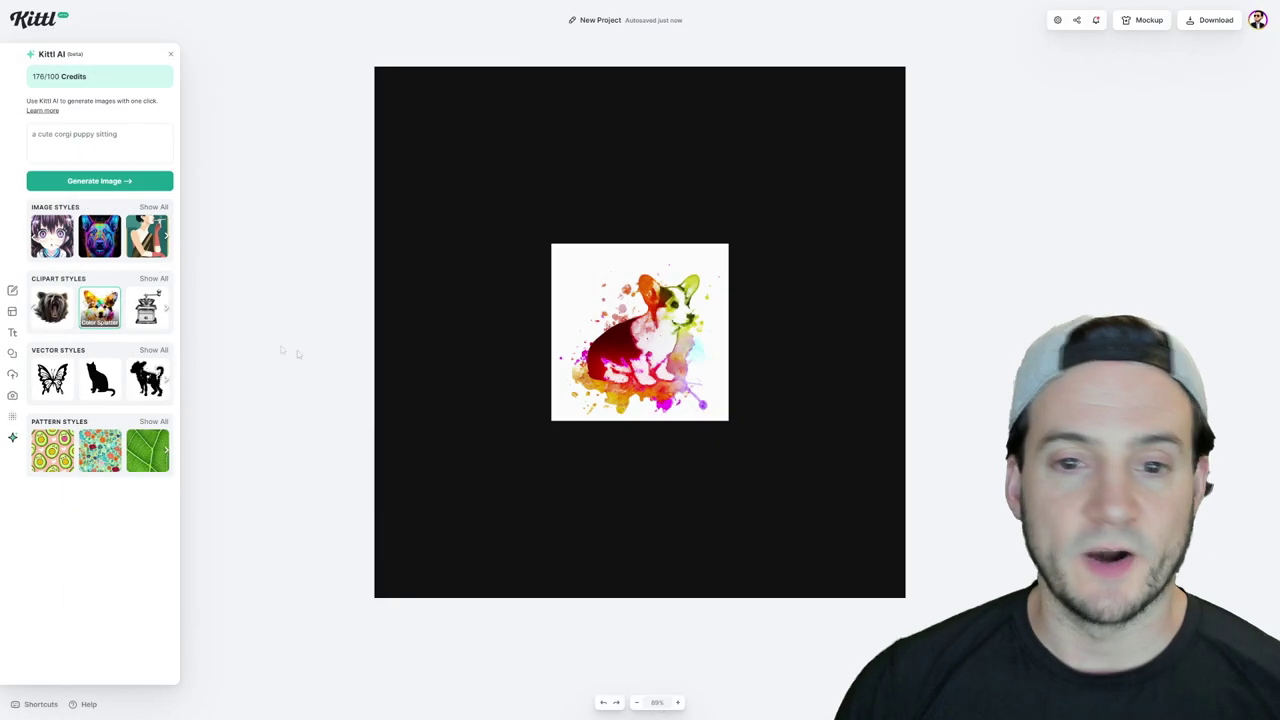
Enlarge the generated corgi image and move it left and down on the canvas
click(712, 326)
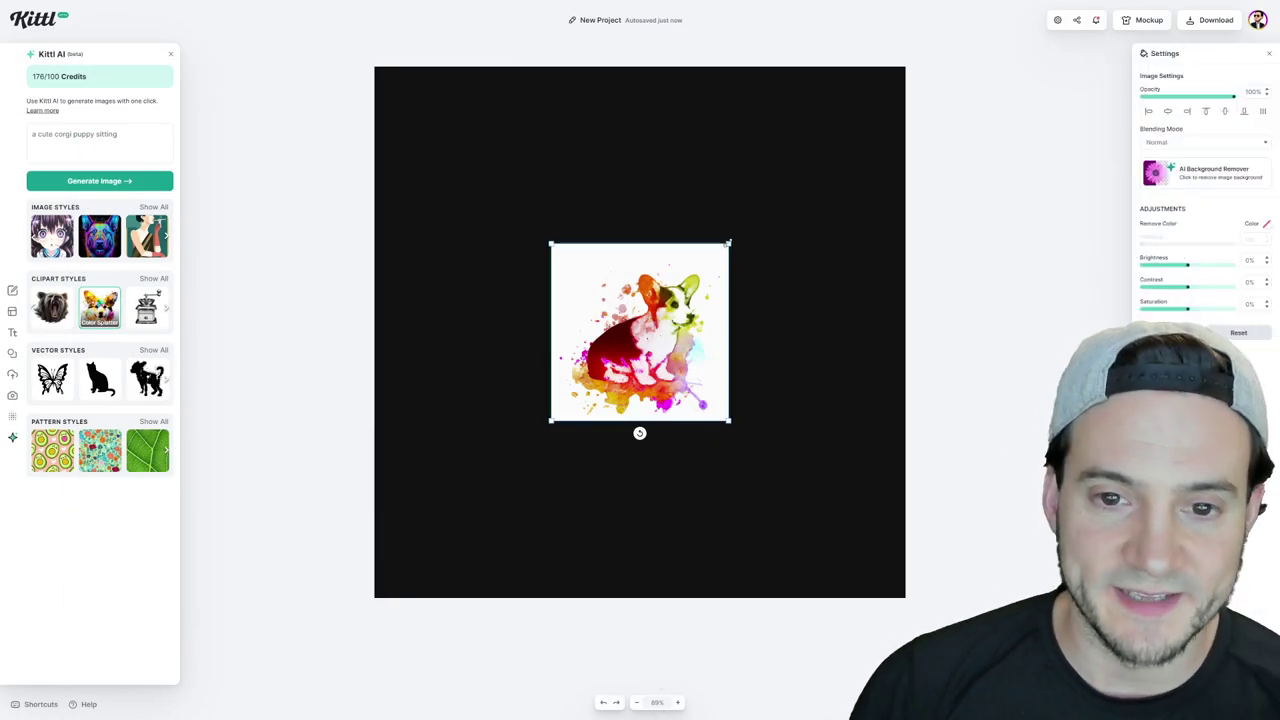
drag(729, 243, 849, 124)
drag(788, 212, 715, 252)
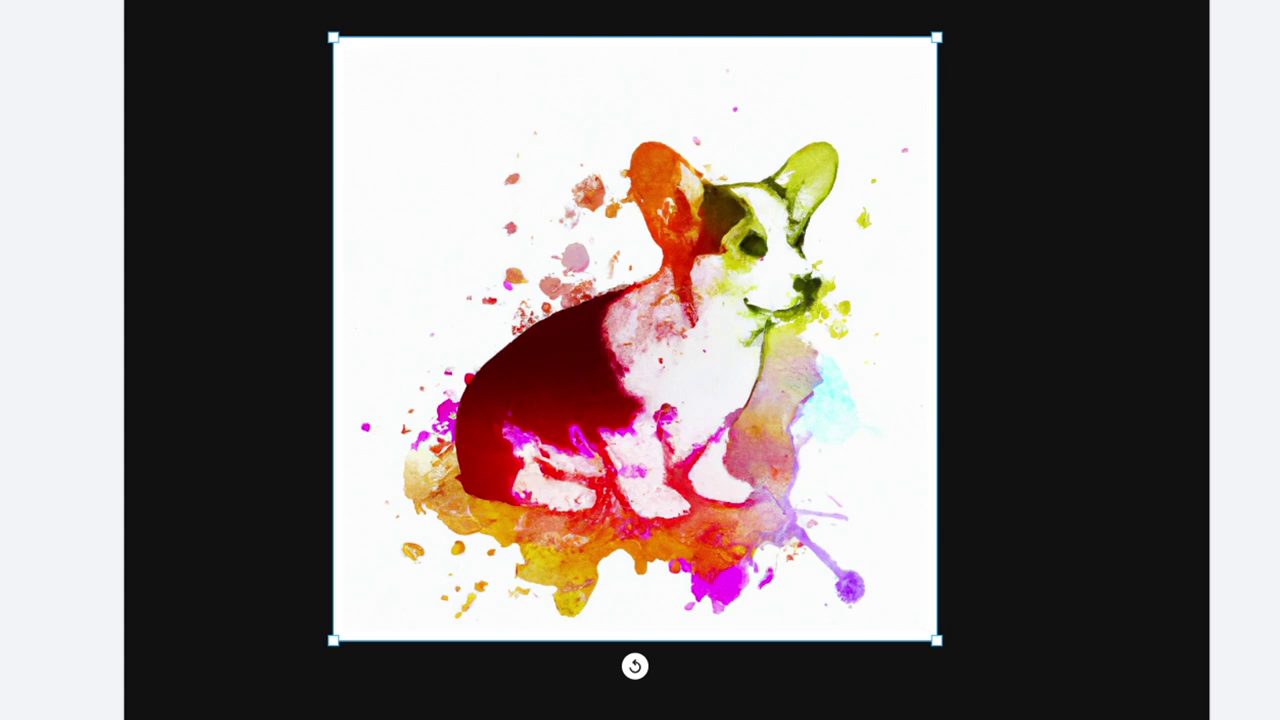